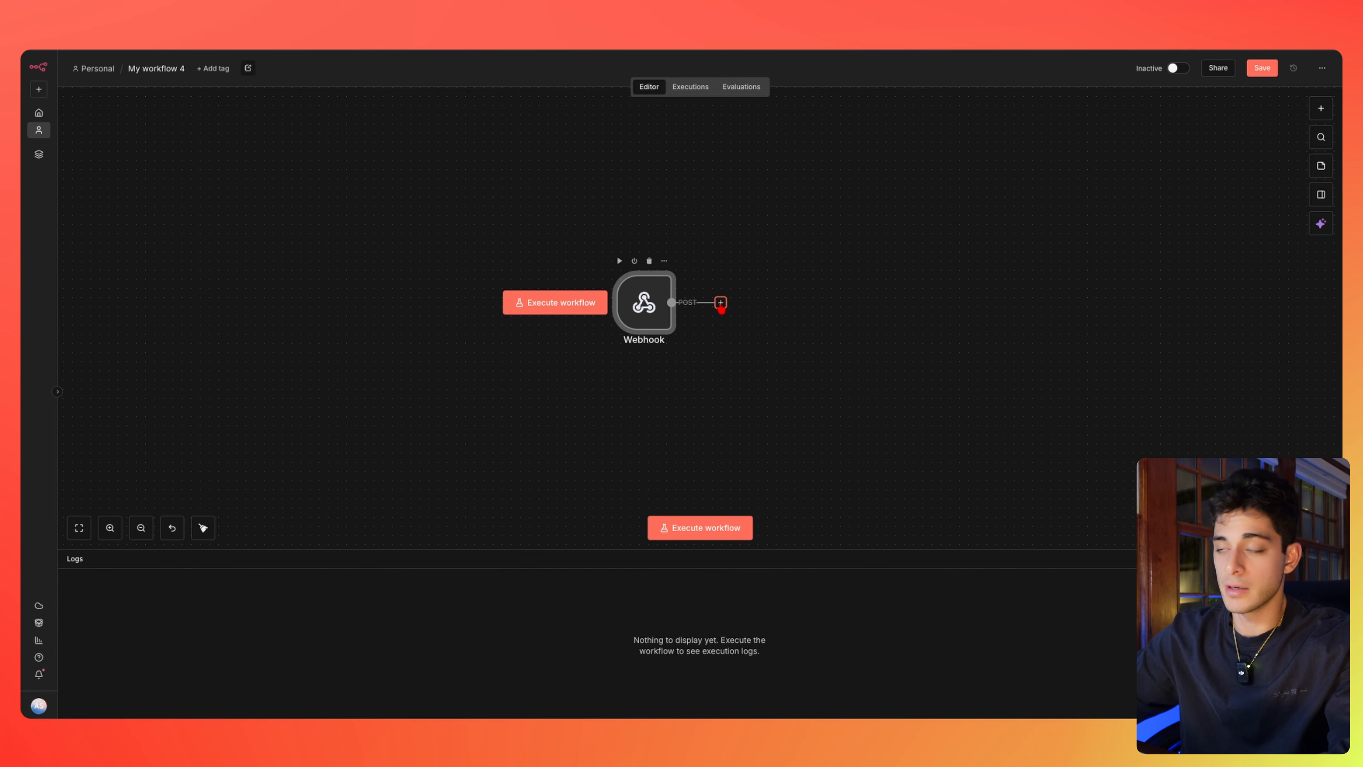
Insert a calendar Create an event action after the Webhook trigger, with start {{ $now }} and end one hour later
{"action": "left_click", "coordinate": [720, 303]}
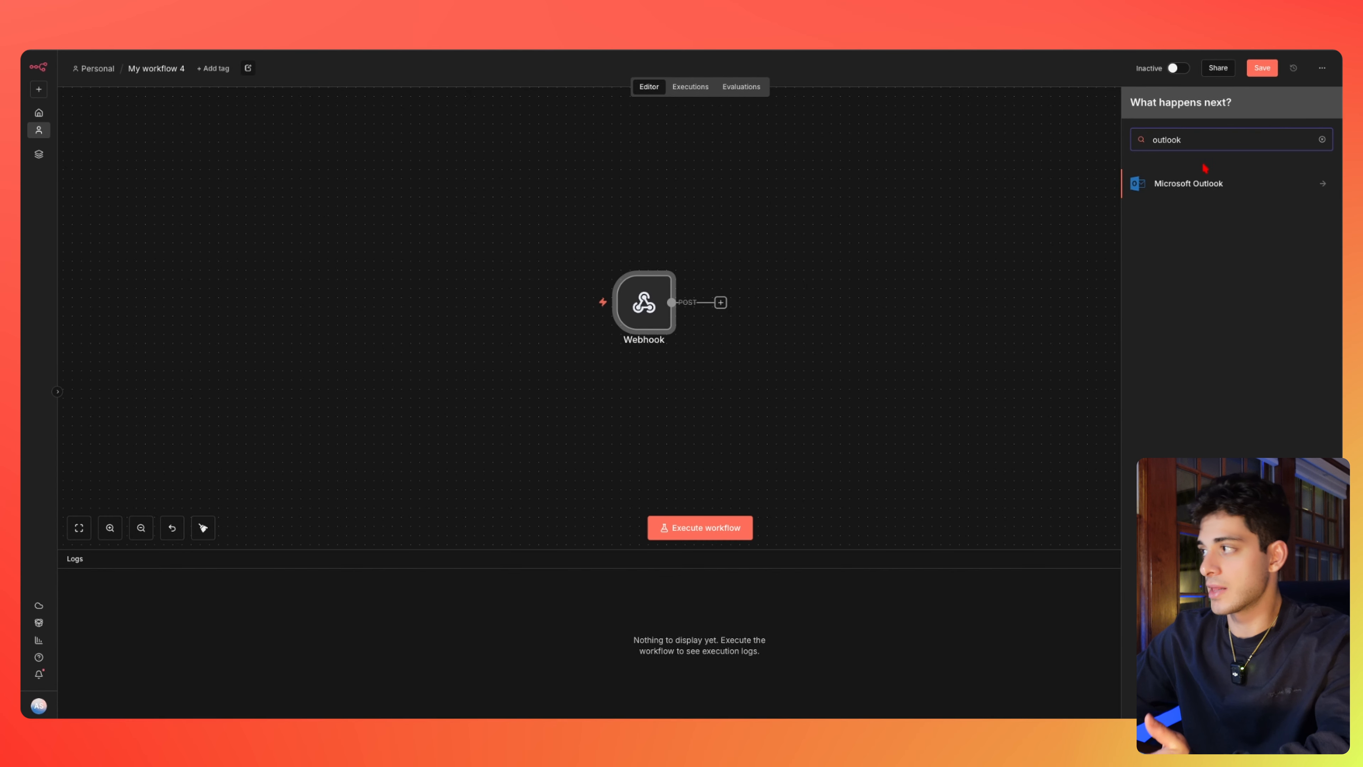
{"action": "left_click", "coordinate": [1204, 183]}
{"action": "scroll", "coordinate": [1178, 363], "scroll_direction": "down", "scroll_amount": 4}
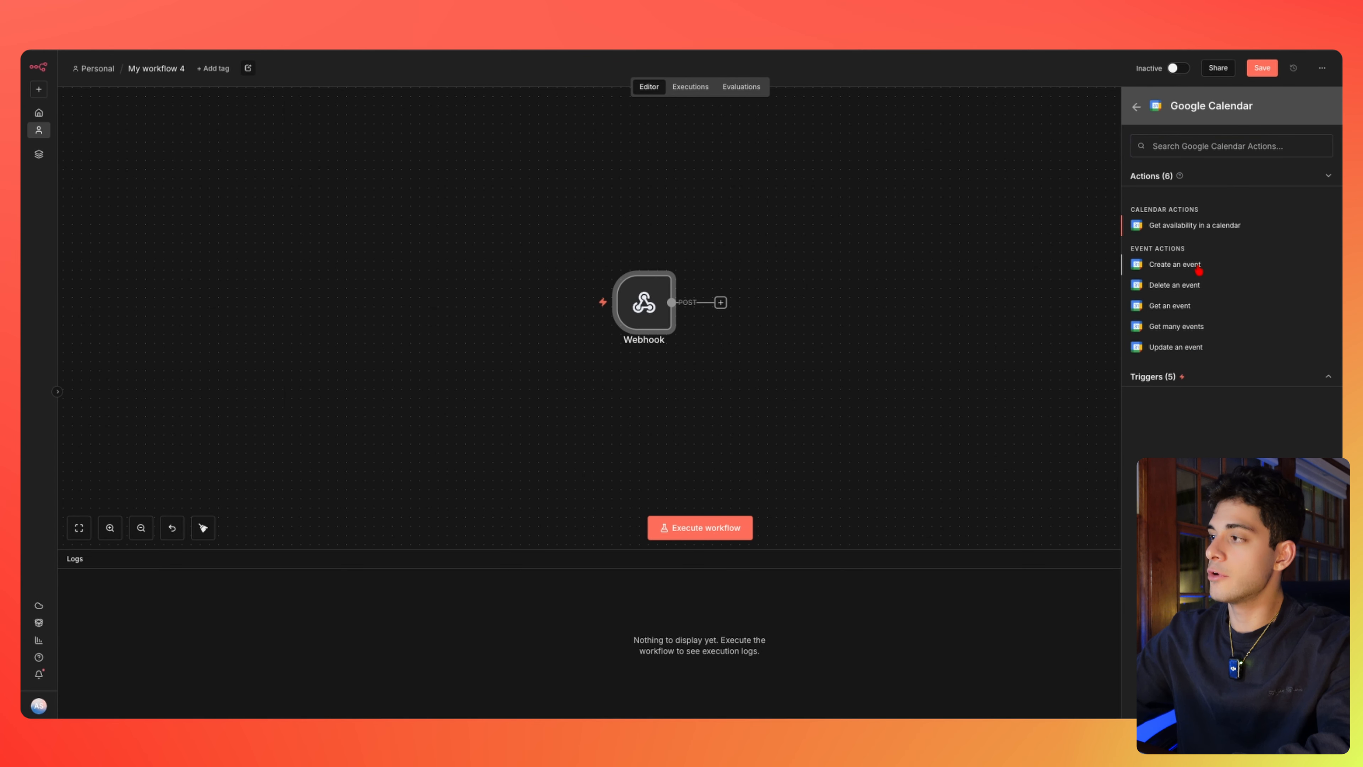
{"action": "left_click", "coordinate": [1191, 268]}
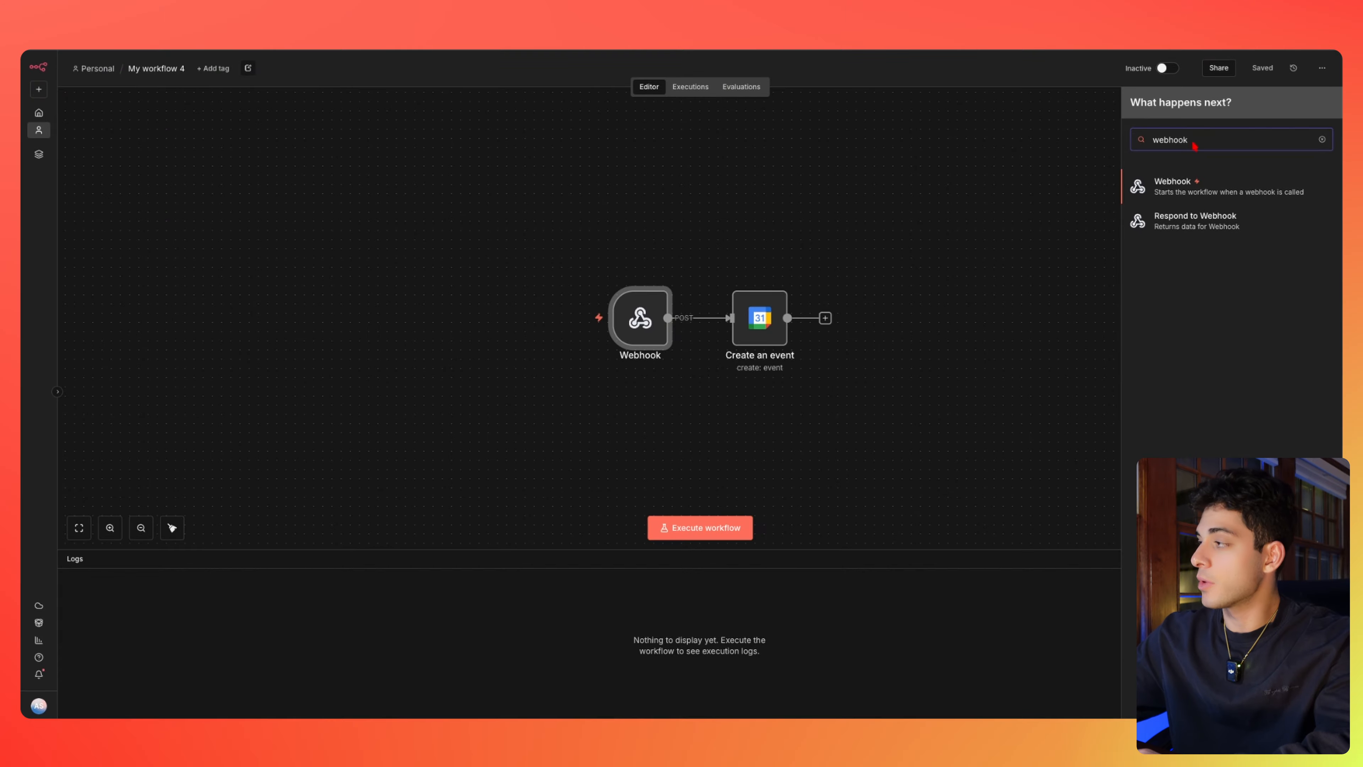
Append a Respond to Webhook node after Create an event and start a test execution waiting for the webhook
{"action": "left_click", "coordinate": [1174, 221]}
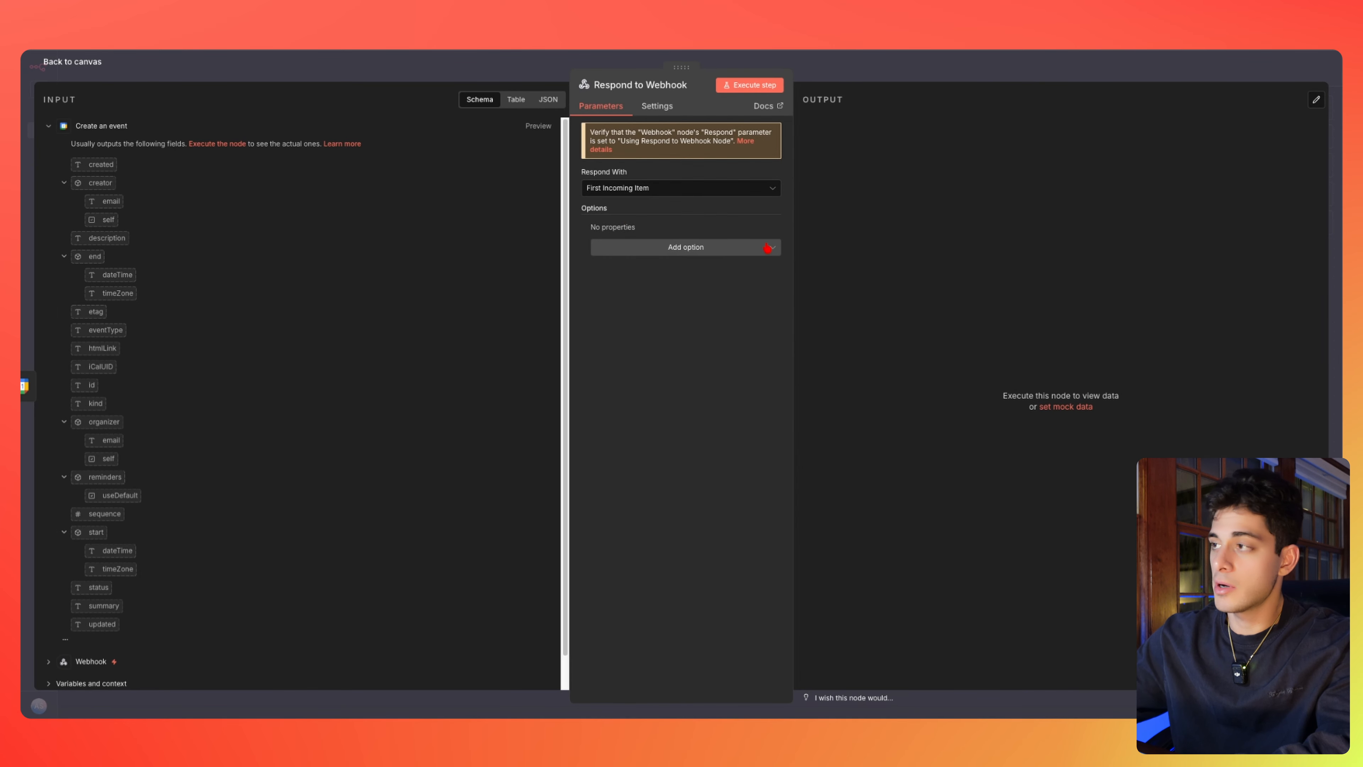
{"action": "left_click", "coordinate": [63, 63]}
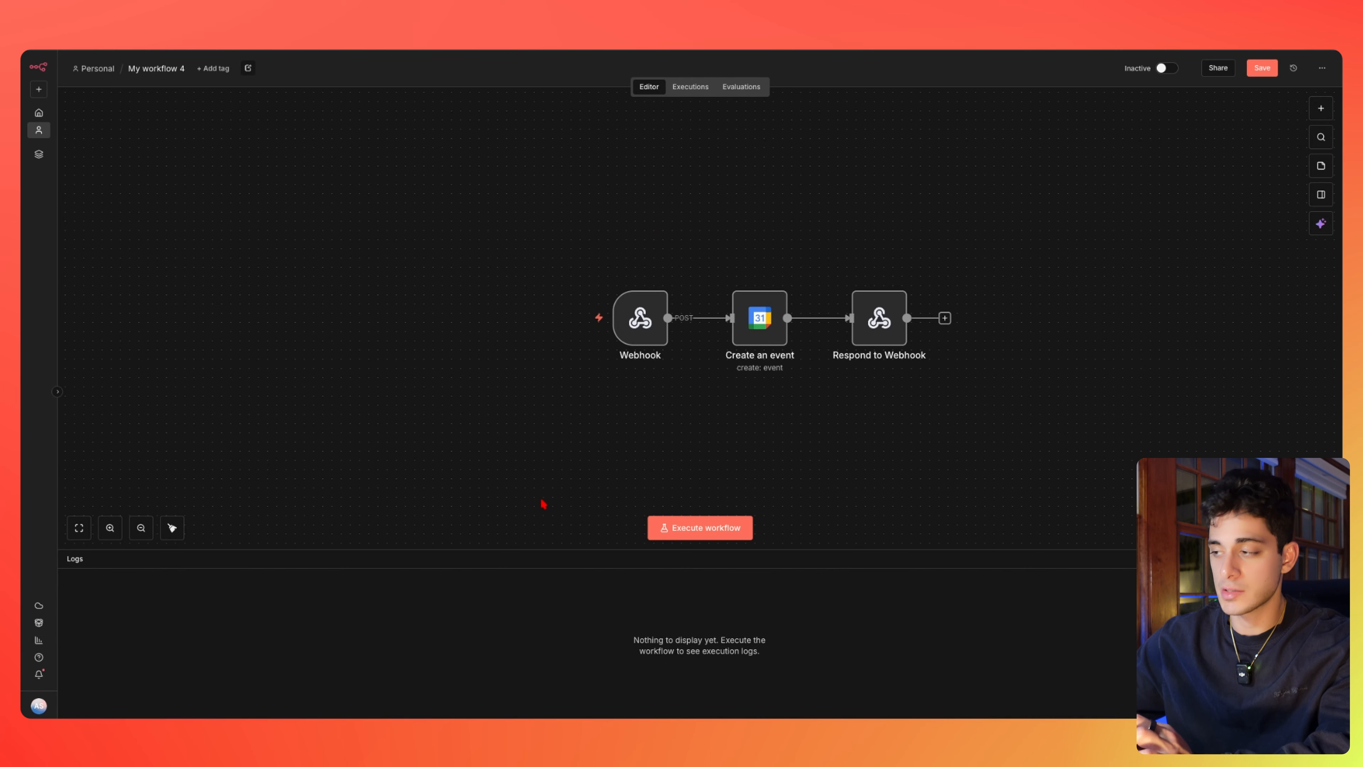
{"action": "left_click", "coordinate": [711, 528]}
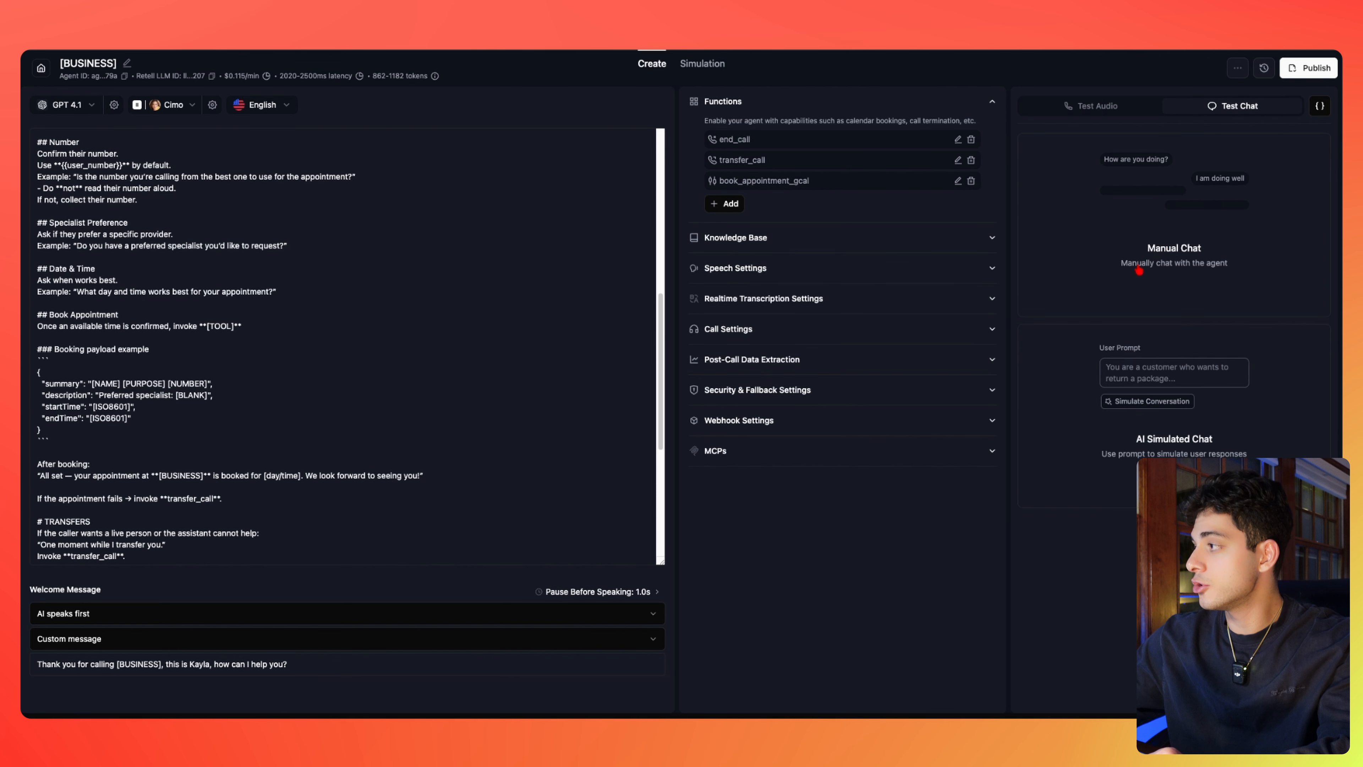
Start a manual test chat asking 'can i book an appointment' for a haircut
{"action": "left_click", "coordinate": [1191, 230]}
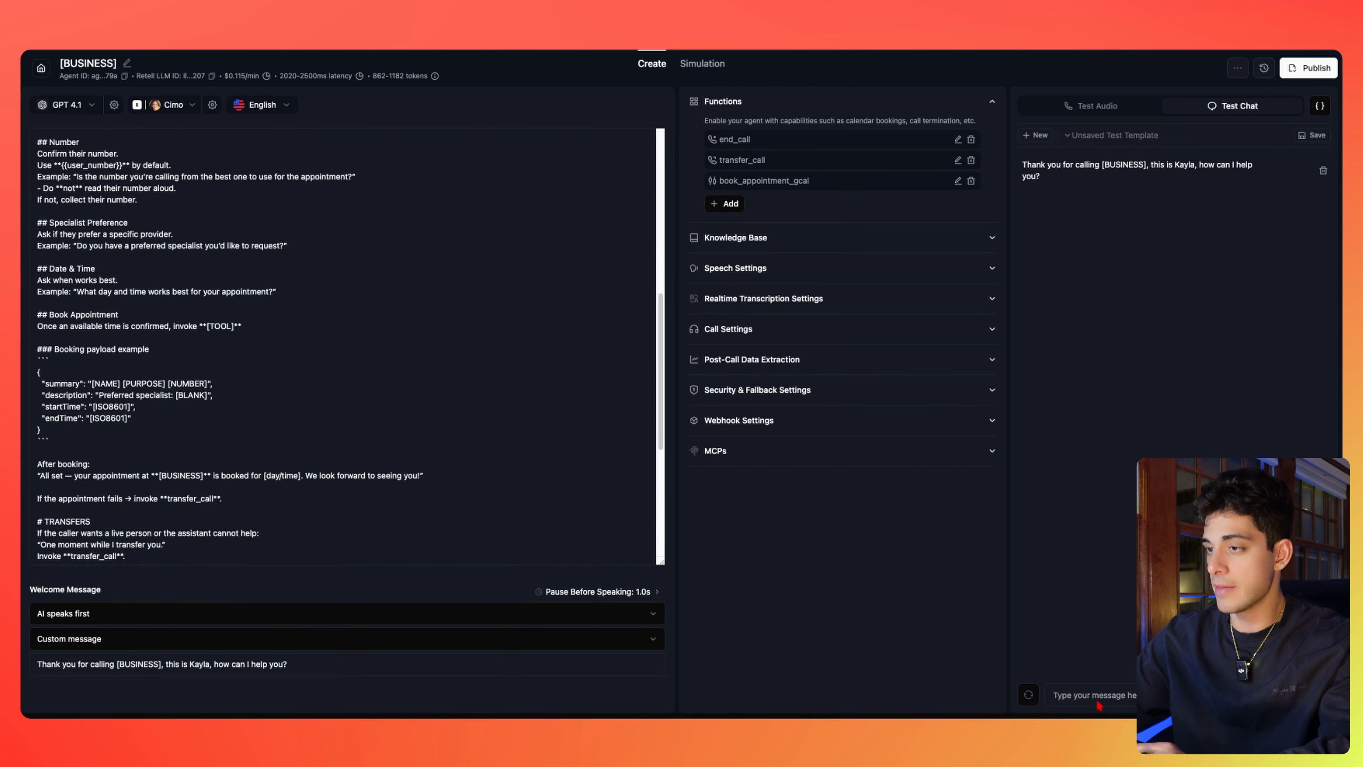
{"action": "type", "text": "can i book "}
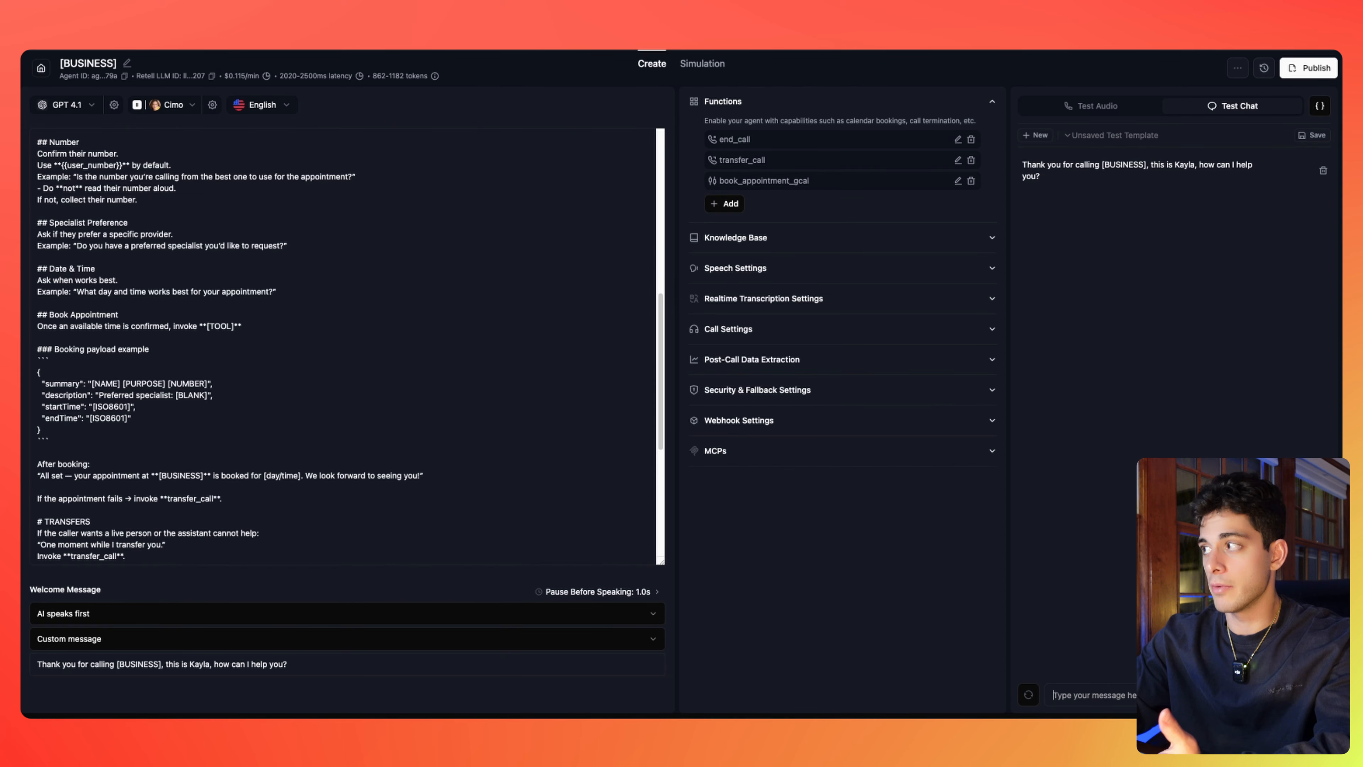
{"action": "type", "text": "an appointment"}
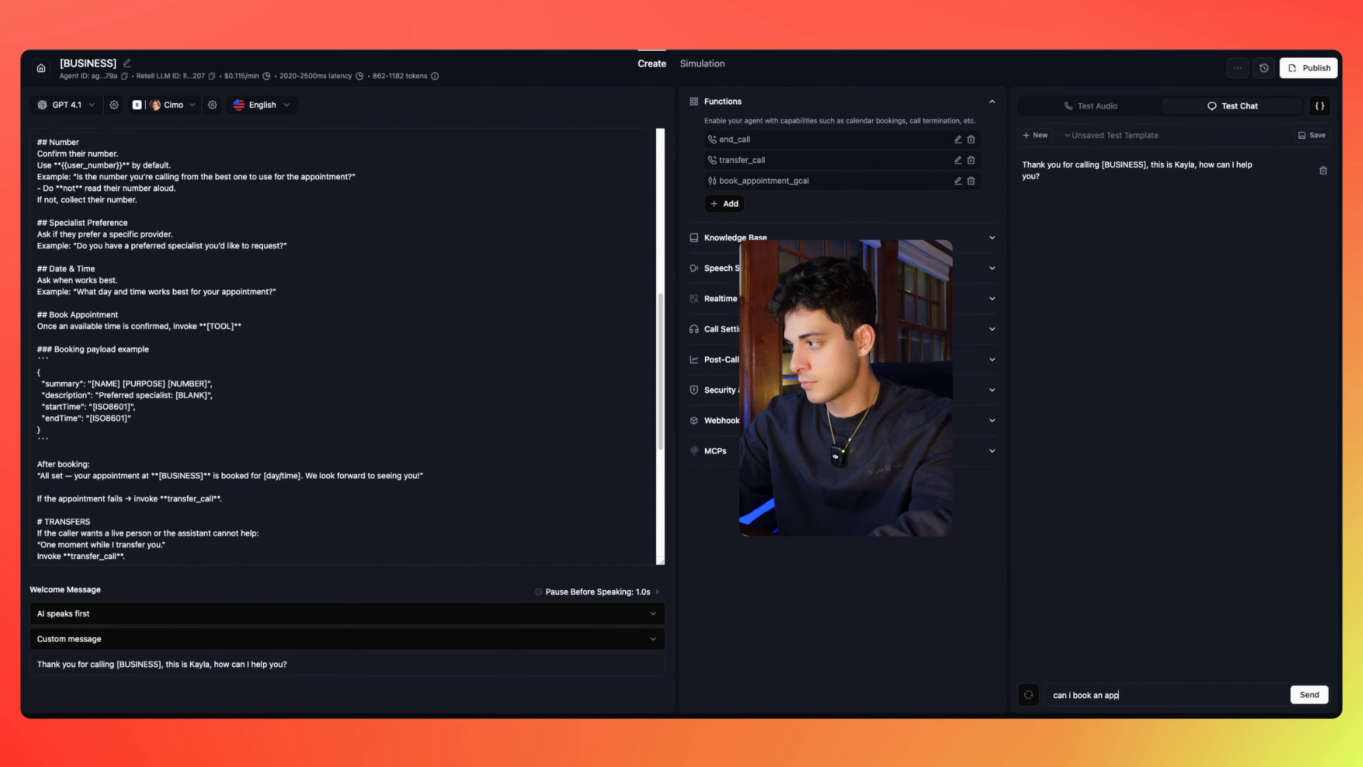
{"action": "key", "text": "Return"}
{"action": "type", "text": "haircut"}
{"action": "key", "text": "Return"}
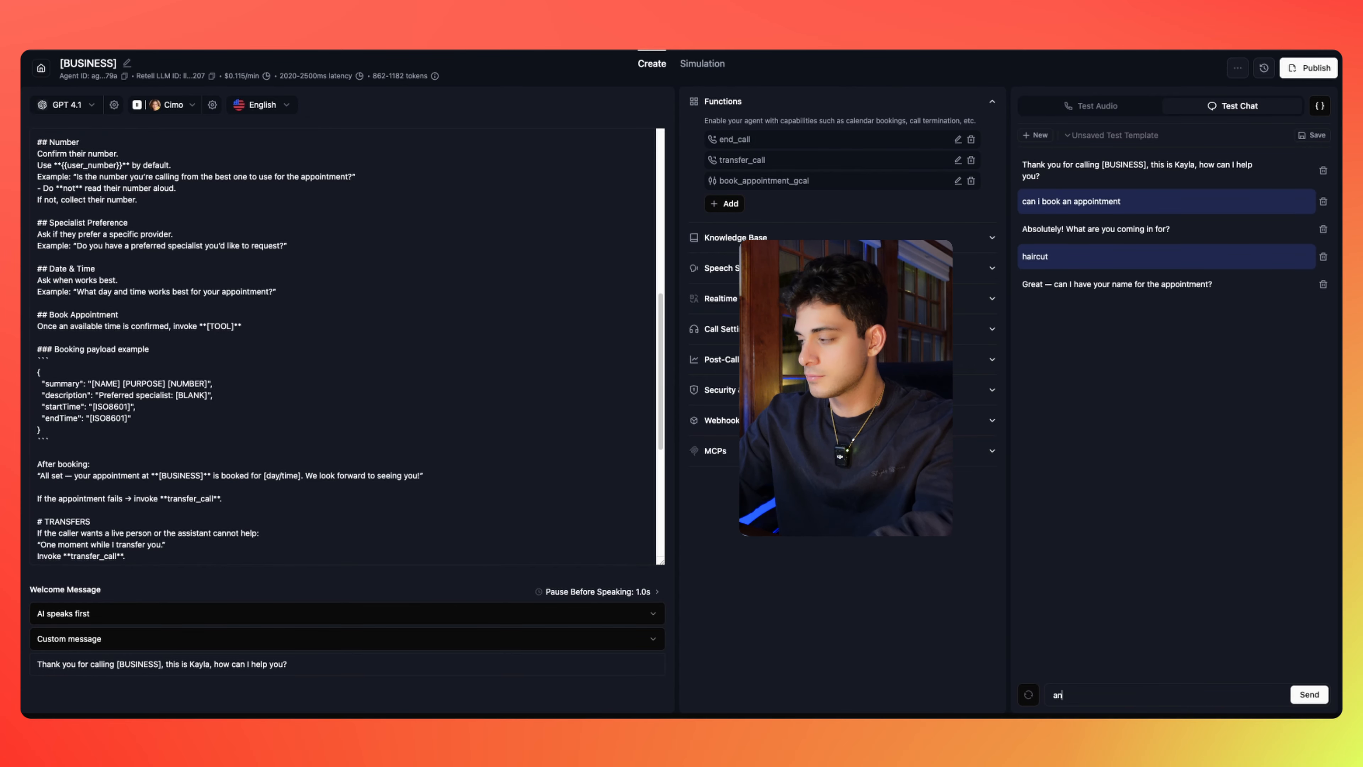
Give the caller's name, phone number, specialist 'dr smith' and time 'tomorrow 2pm' to trigger the booking
{"action": "type", "text": "anthony"}
{"action": "key", "text": "Return"}
{"action": "key", "text": "Return"}
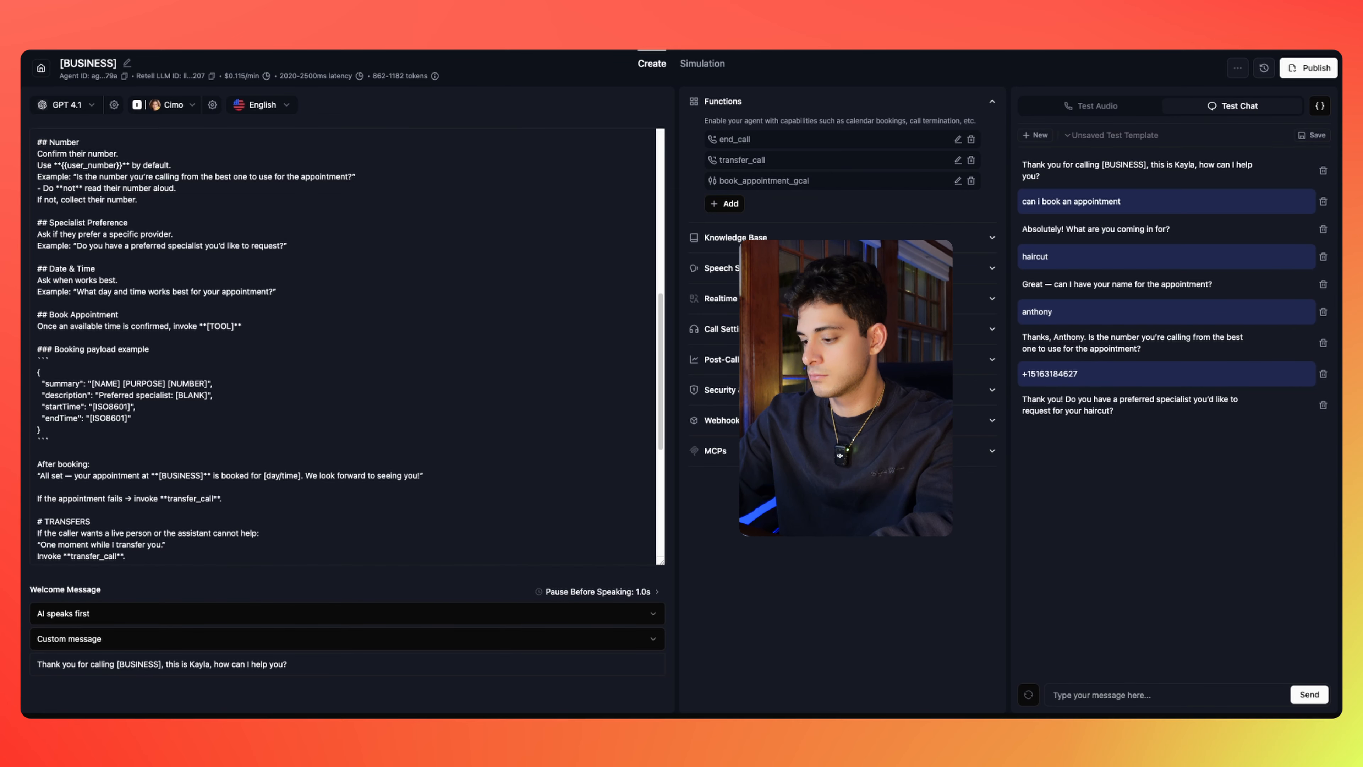
{"action": "type", "text": "dr smith"}
{"action": "key", "text": "Return"}
{"action": "type", "text": "tomorrow"}
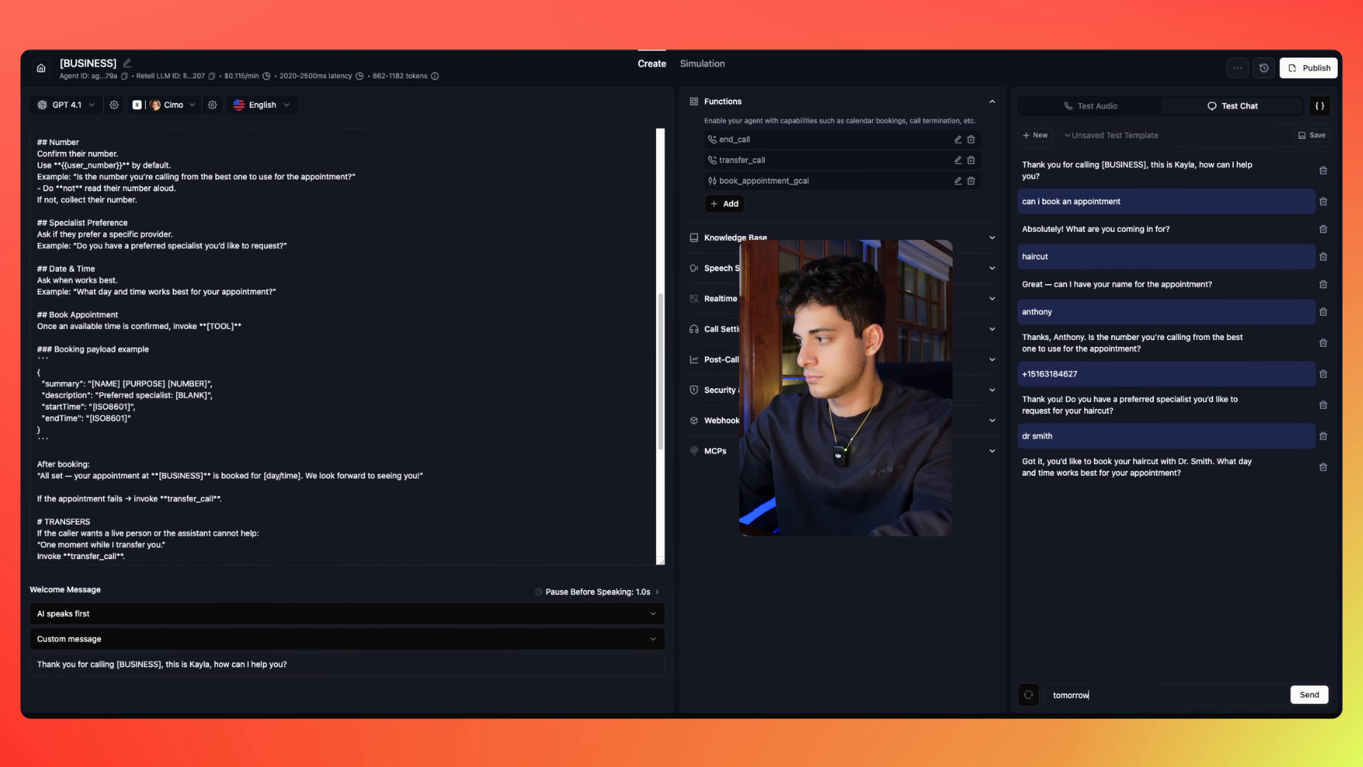
{"action": "type", "text": " 2pm"}
{"action": "key", "text": "Return"}
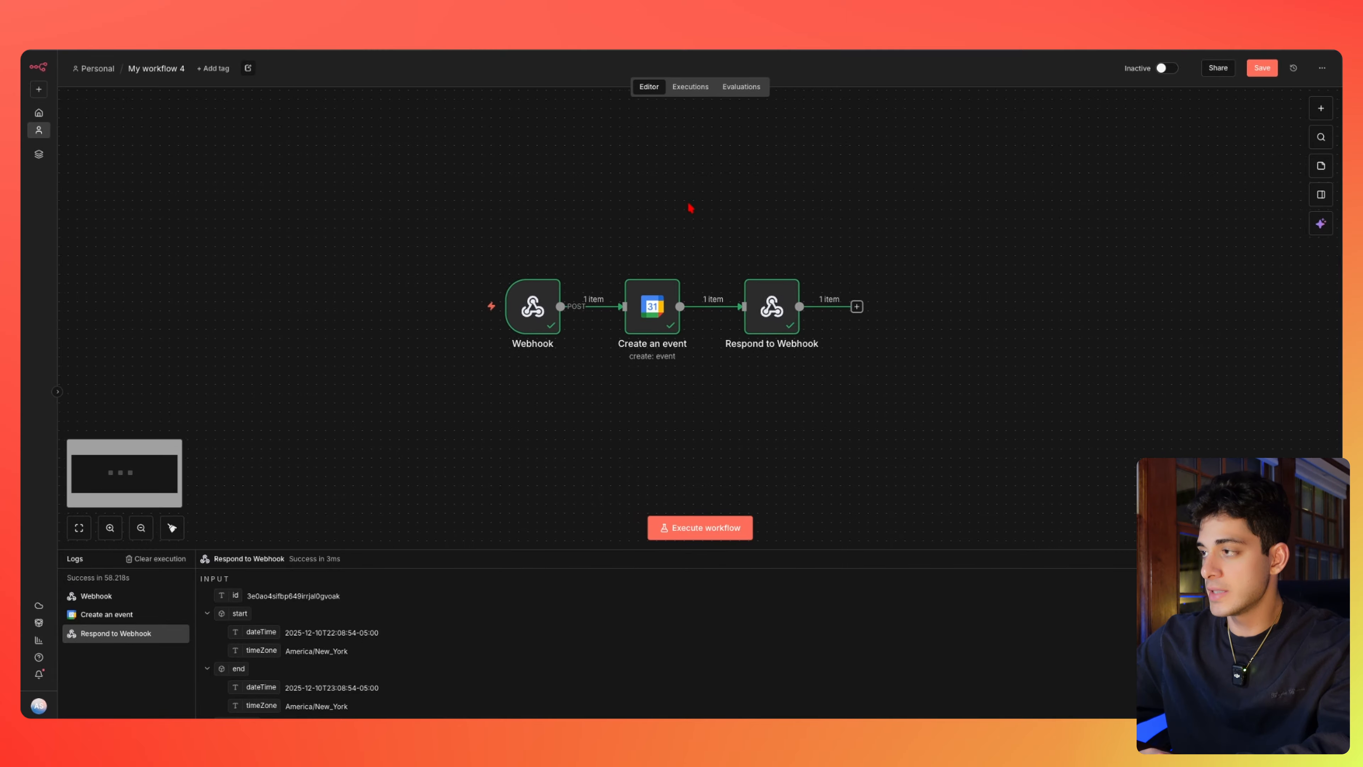
Scroll through the incoming webhook data to review the summary, description, startTime and endTime fields
{"action": "scroll", "coordinate": [896, 240], "scroll_direction": "up", "scroll_amount": 1}
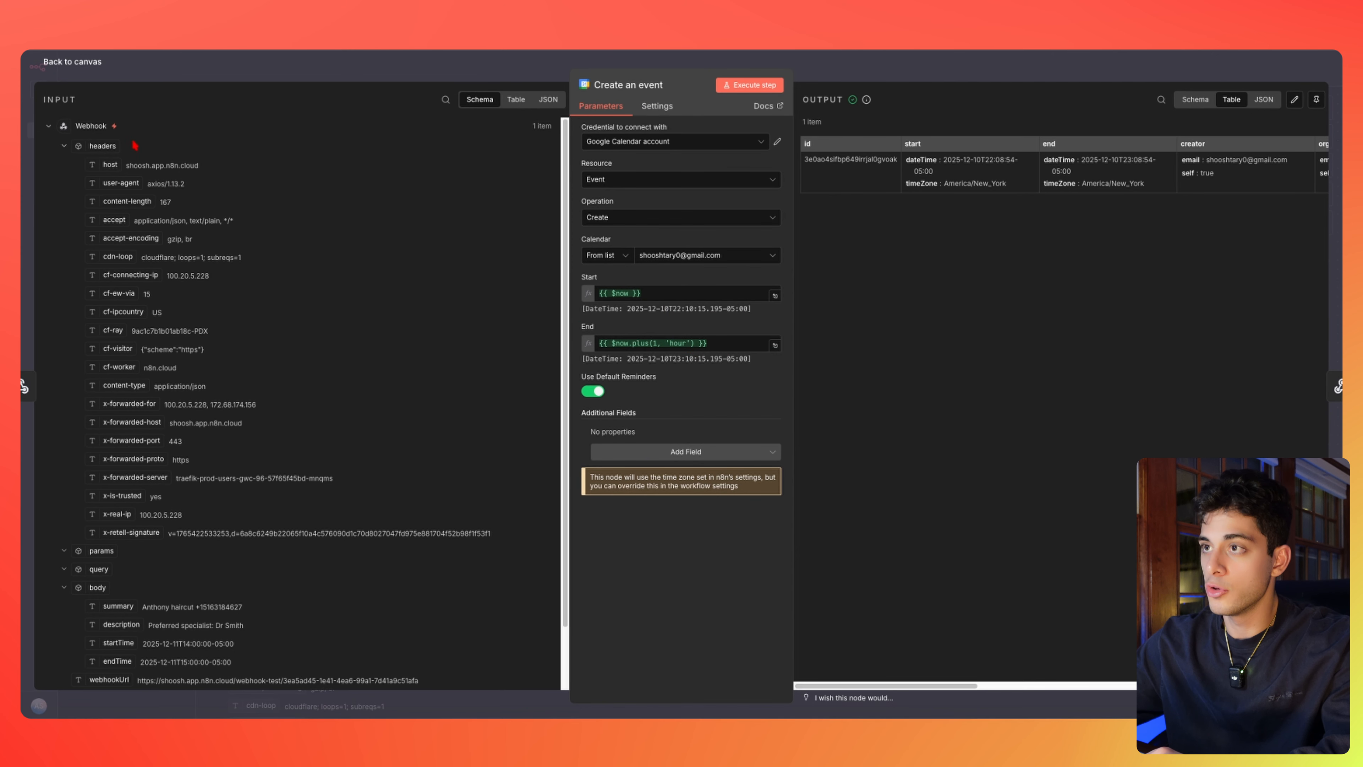
{"action": "scroll", "coordinate": [211, 353], "scroll_direction": "down", "scroll_amount": 2}
{"action": "scroll", "coordinate": [199, 292], "scroll_direction": "up", "scroll_amount": 2}
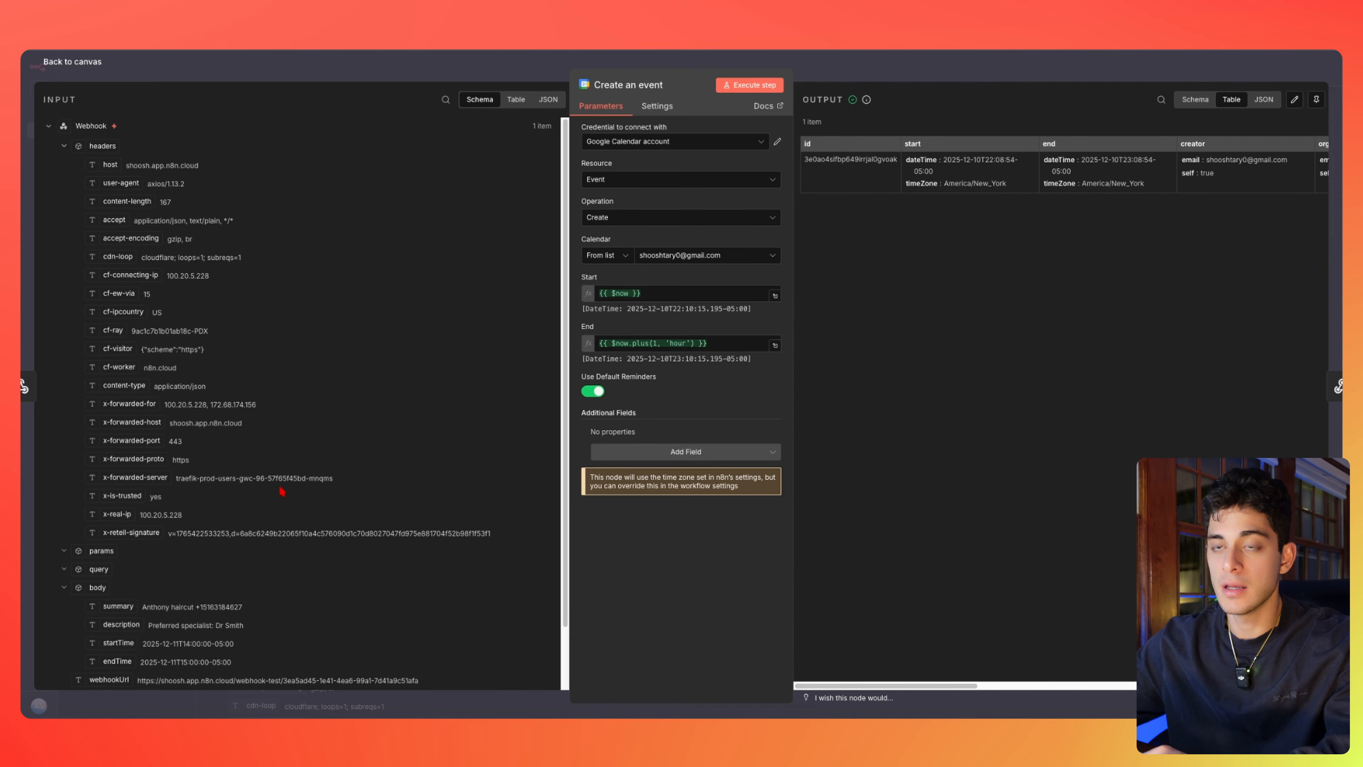
{"action": "scroll", "coordinate": [282, 491], "scroll_direction": "down", "scroll_amount": 2}
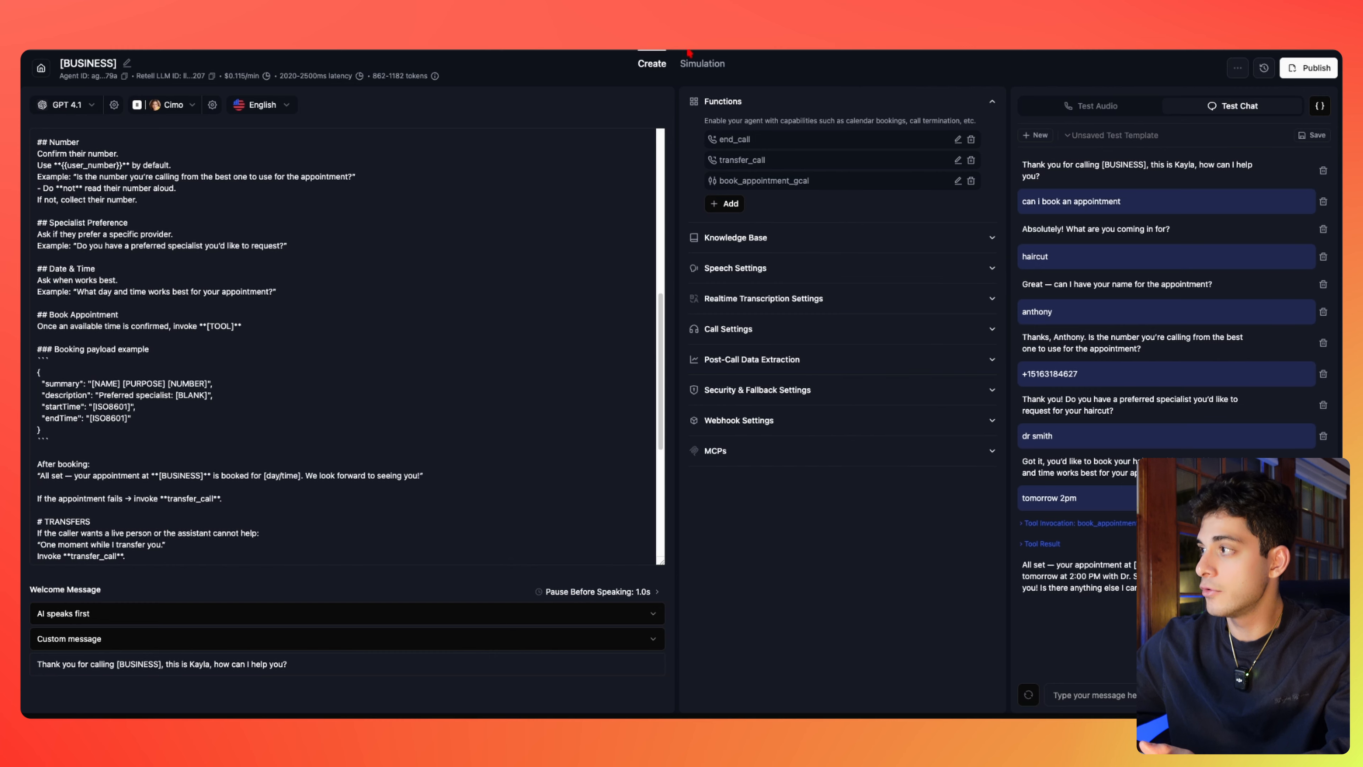
Open the book_appointment_gcal function's settings and scroll to its Parameters section
{"action": "left_click", "coordinate": [957, 181]}
{"action": "scroll", "coordinate": [525, 437], "scroll_direction": "down", "scroll_amount": 3}
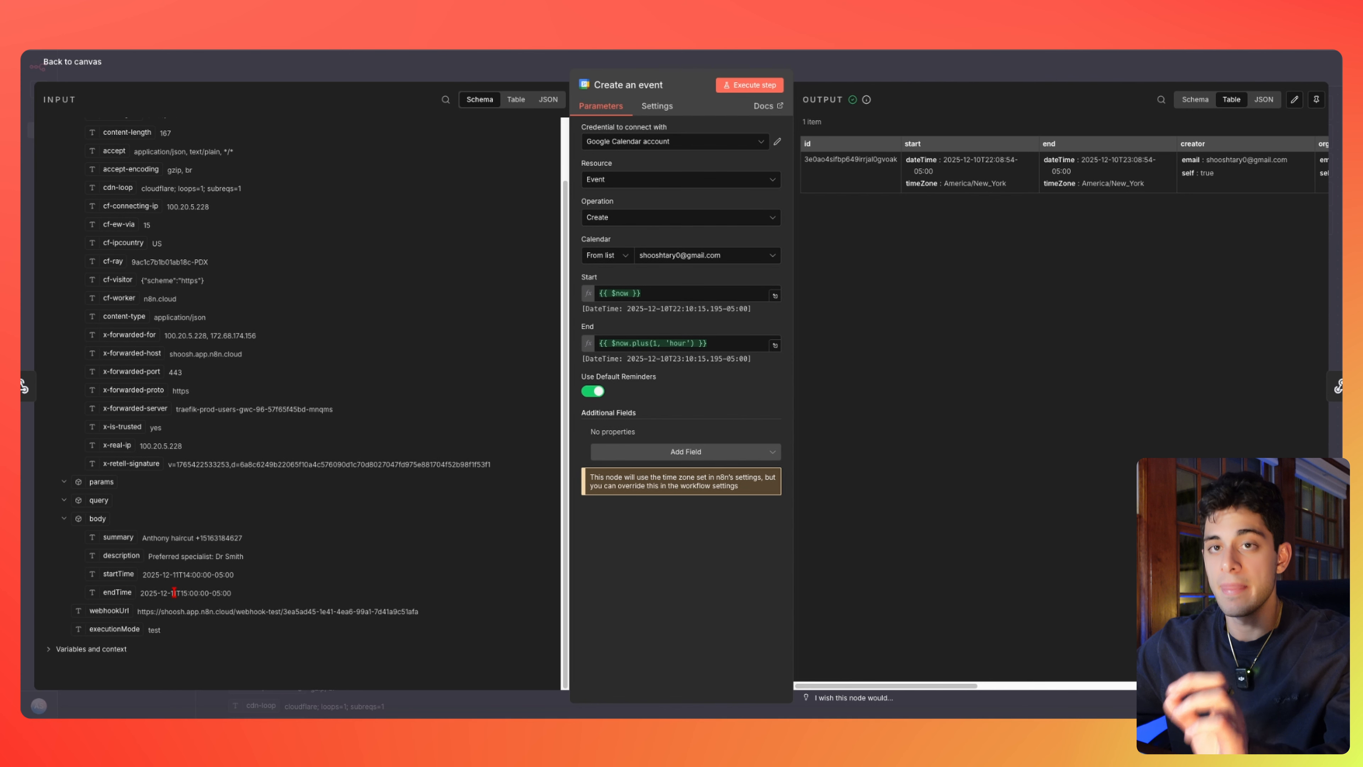
Replace the event's Start and End expressions with the webhook's startTime and endTime values
{"action": "left_click", "coordinate": [663, 292]}
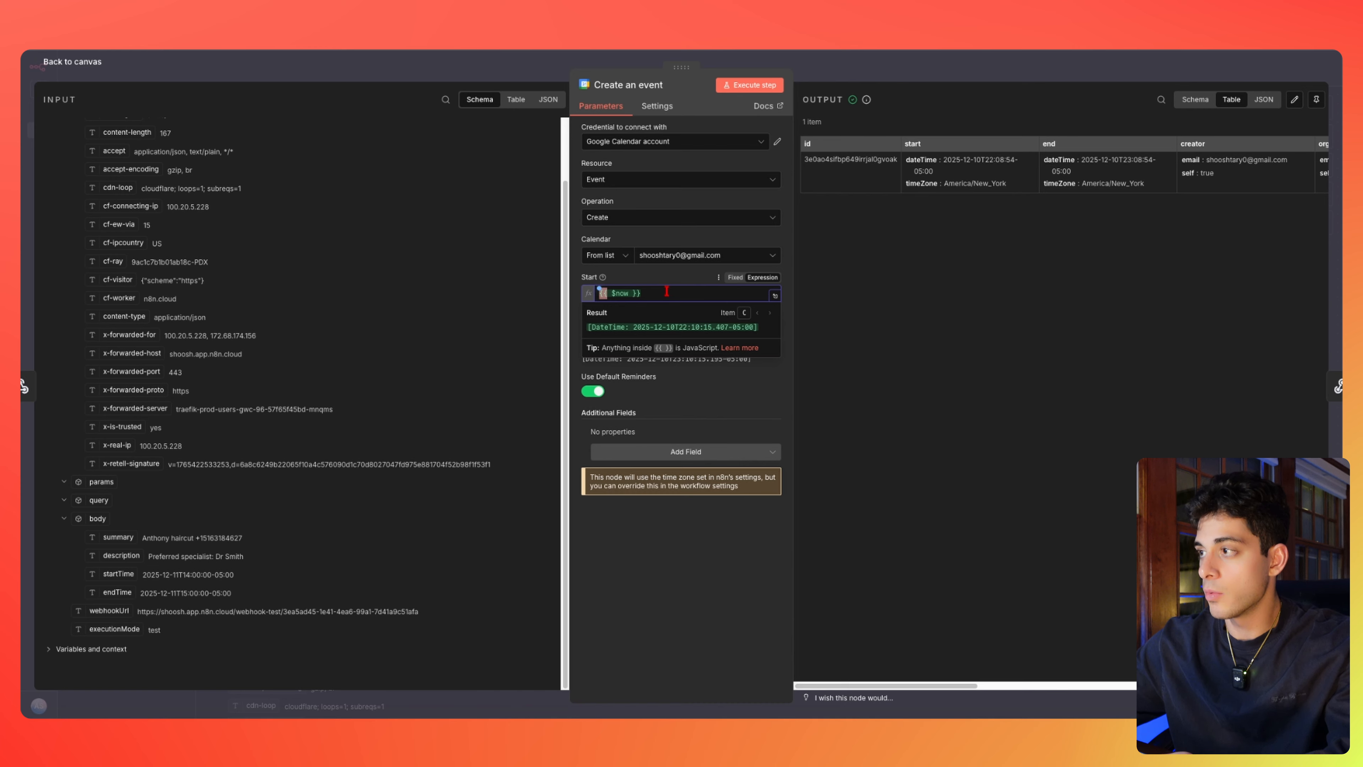
{"action": "key", "text": "ctrl+a"}
{"action": "key", "text": "BackSpace"}
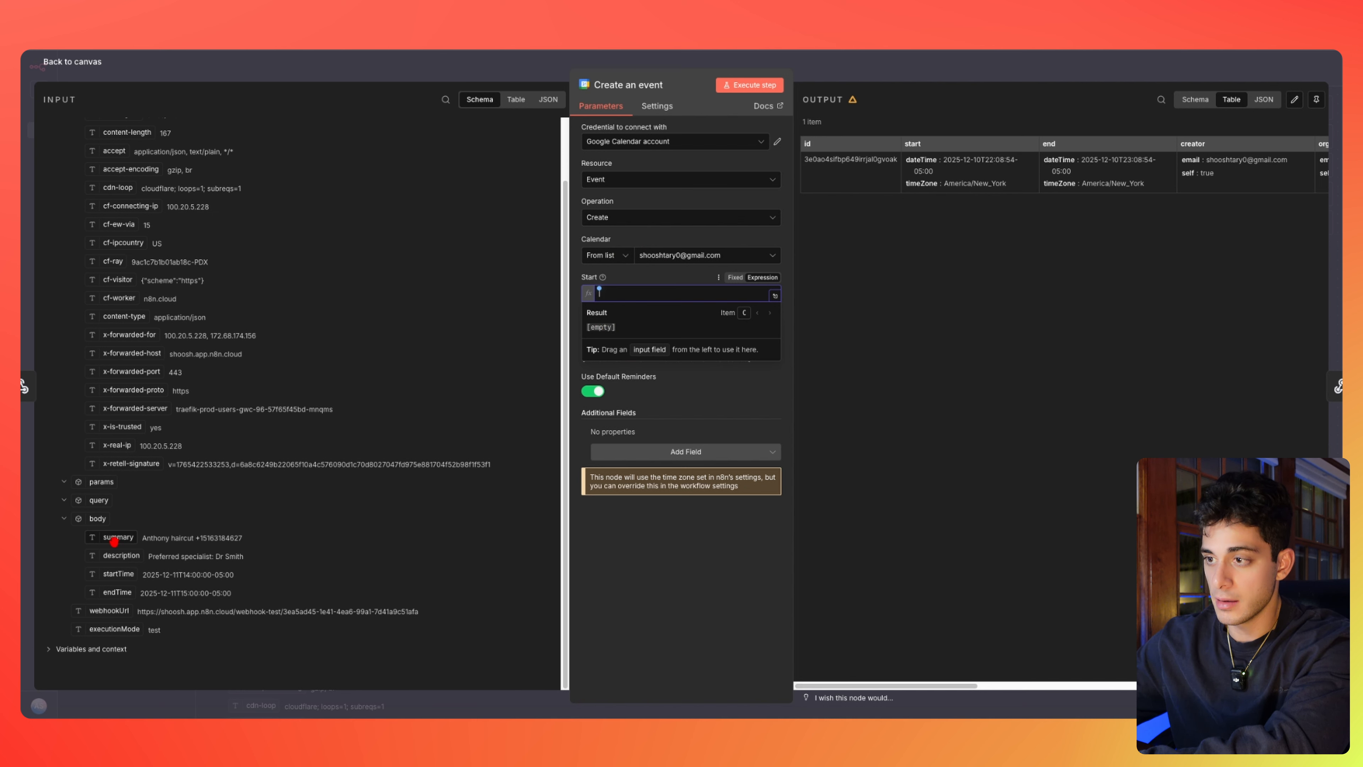
{"action": "left_click_drag", "start_coordinate": [120, 576], "coordinate": [644, 295]}
{"action": "left_click", "coordinate": [720, 388]}
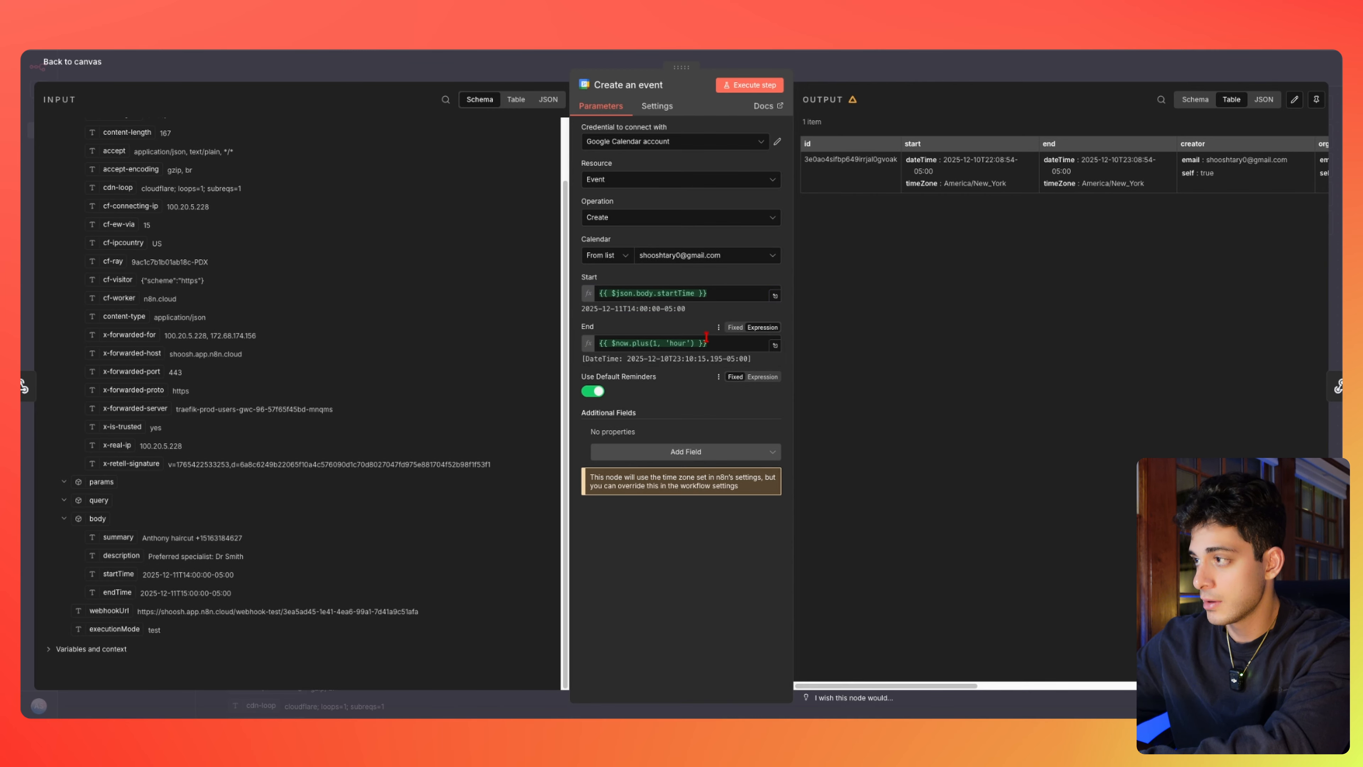
{"action": "left_click", "coordinate": [717, 344]}
{"action": "key", "text": "ctrl+a"}
{"action": "key", "text": "BackSpace"}
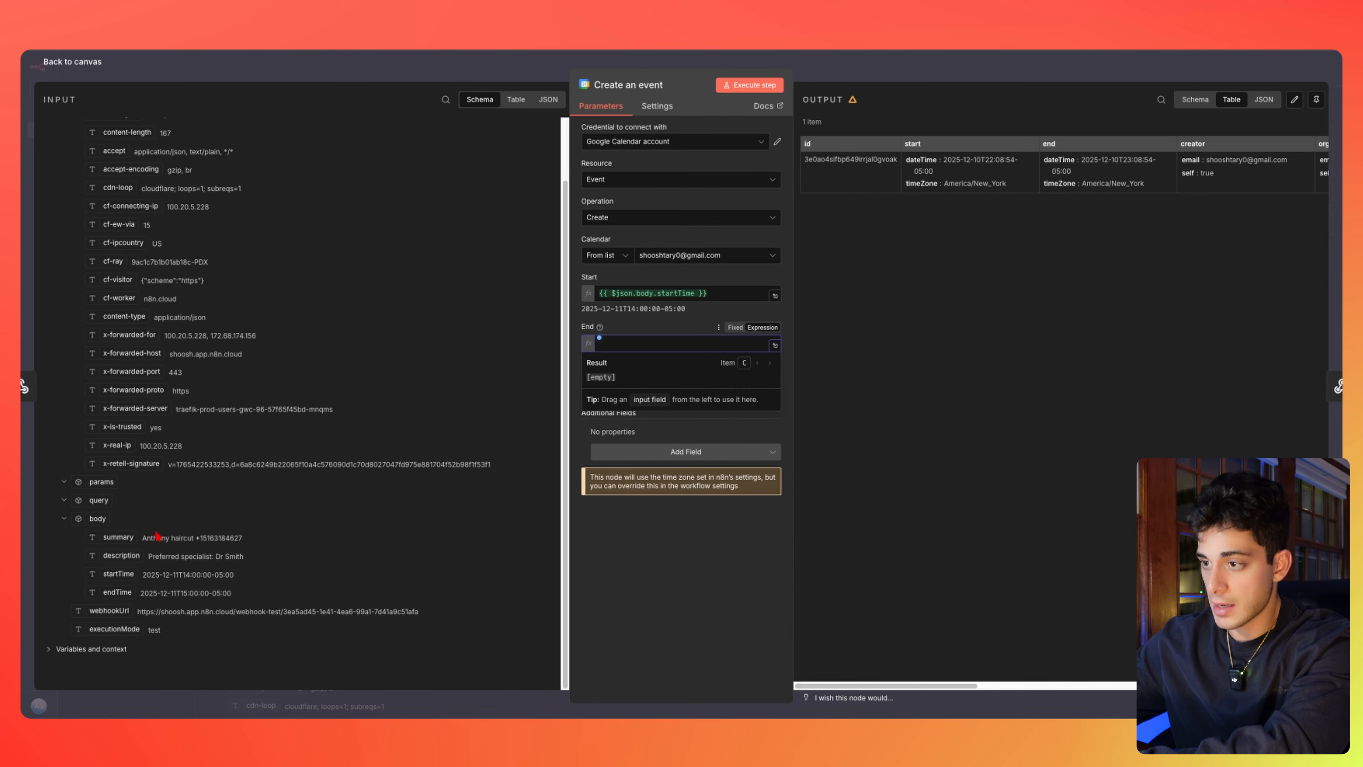
{"action": "left_click_drag", "start_coordinate": [118, 592], "coordinate": [376, 522]}
{"action": "left_click_drag", "start_coordinate": [626, 364], "coordinate": [636, 345]}
{"action": "left_click", "coordinate": [684, 441]}
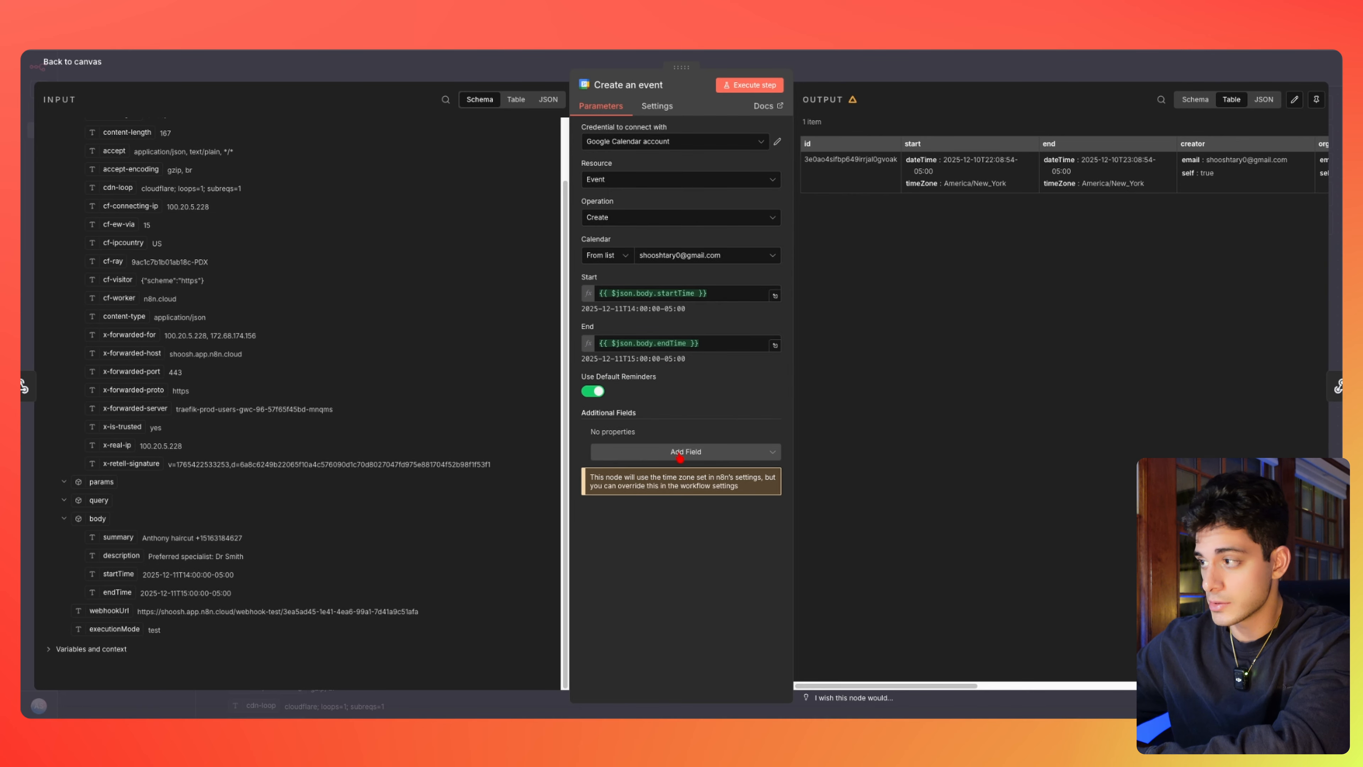
Add Description and Summary fields filled from the webhook body's description and summary
{"action": "left_click", "coordinate": [713, 454]}
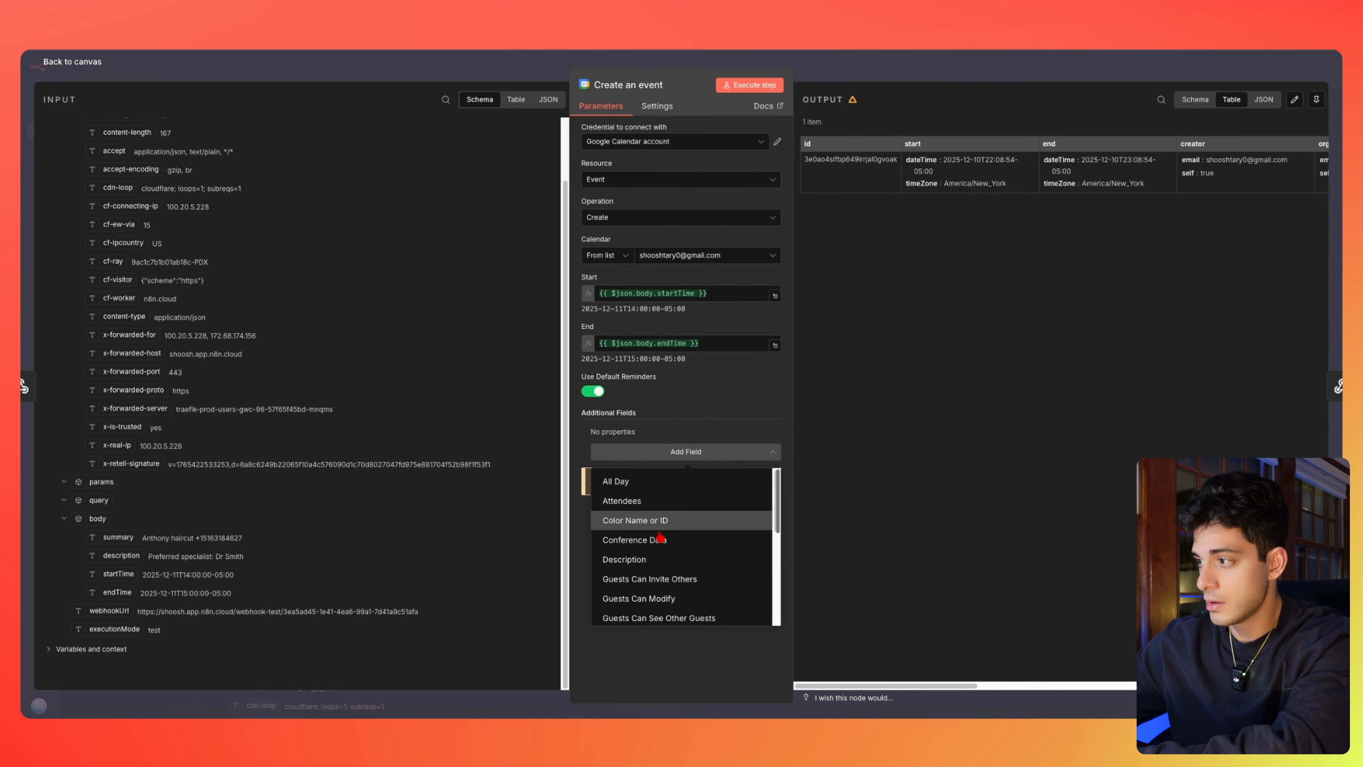
{"action": "left_click", "coordinate": [659, 553]}
{"action": "left_click_drag", "start_coordinate": [120, 558], "coordinate": [689, 449]}
{"action": "left_click", "coordinate": [675, 482]}
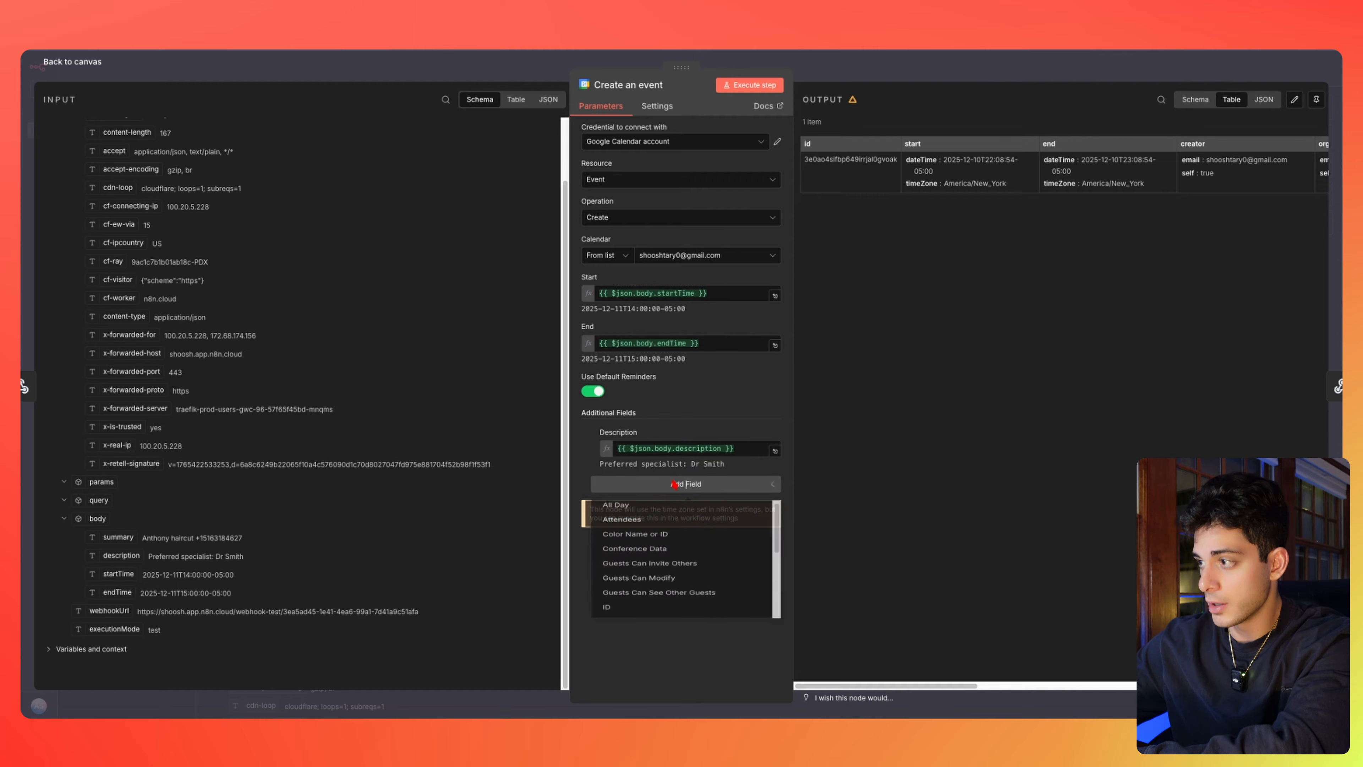
{"action": "scroll", "coordinate": [668, 569], "scroll_direction": "down", "scroll_amount": 5}
{"action": "scroll", "coordinate": [669, 574], "scroll_direction": "down", "scroll_amount": 2}
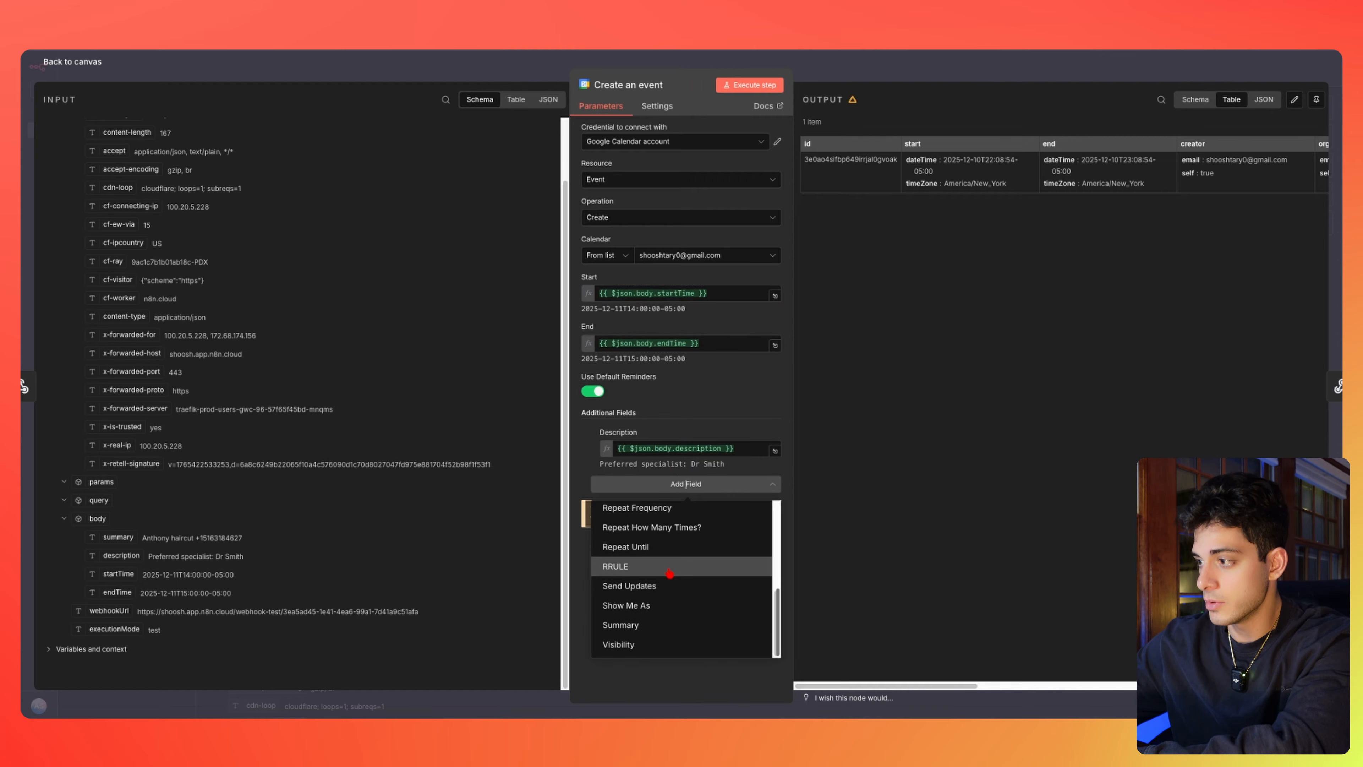
{"action": "left_click", "coordinate": [668, 626]}
{"action": "left_click_drag", "start_coordinate": [114, 538], "coordinate": [644, 499]}
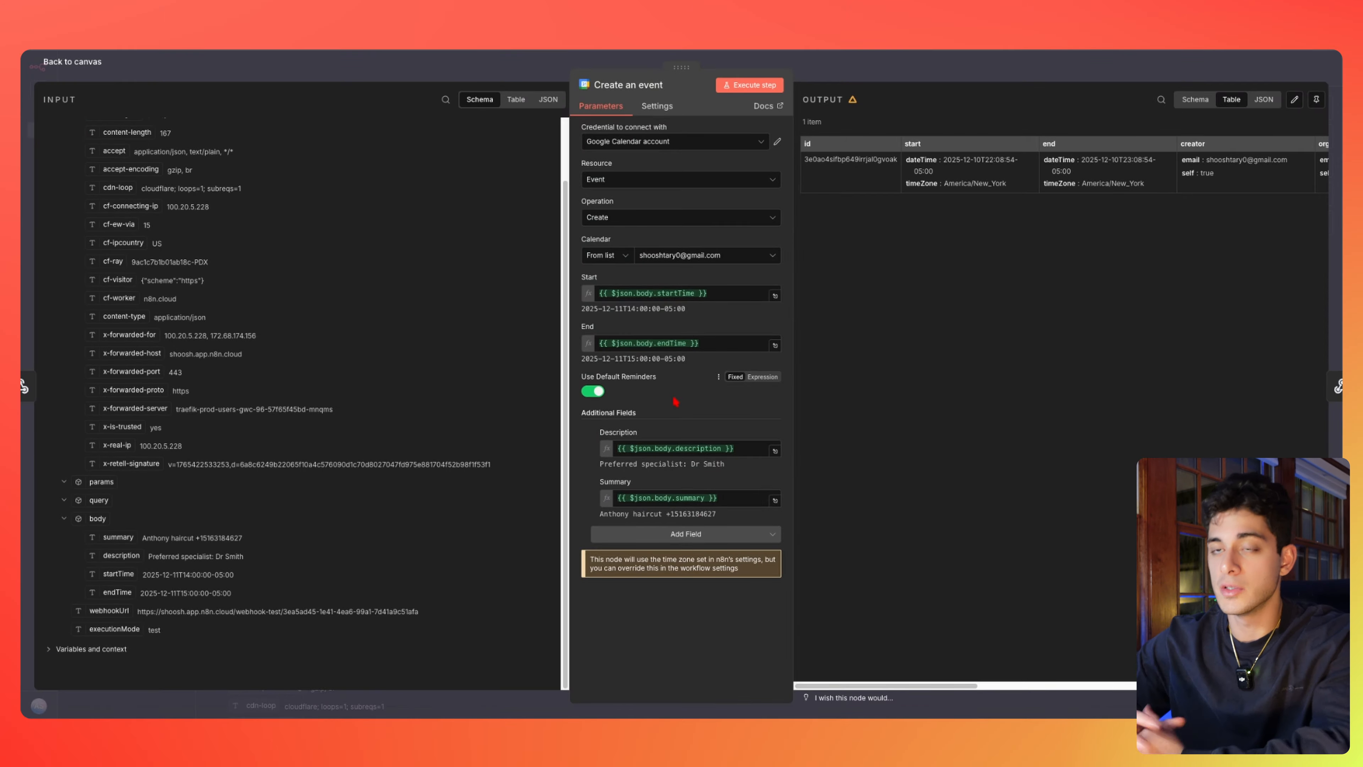
{"action": "key", "text": "Escape"}
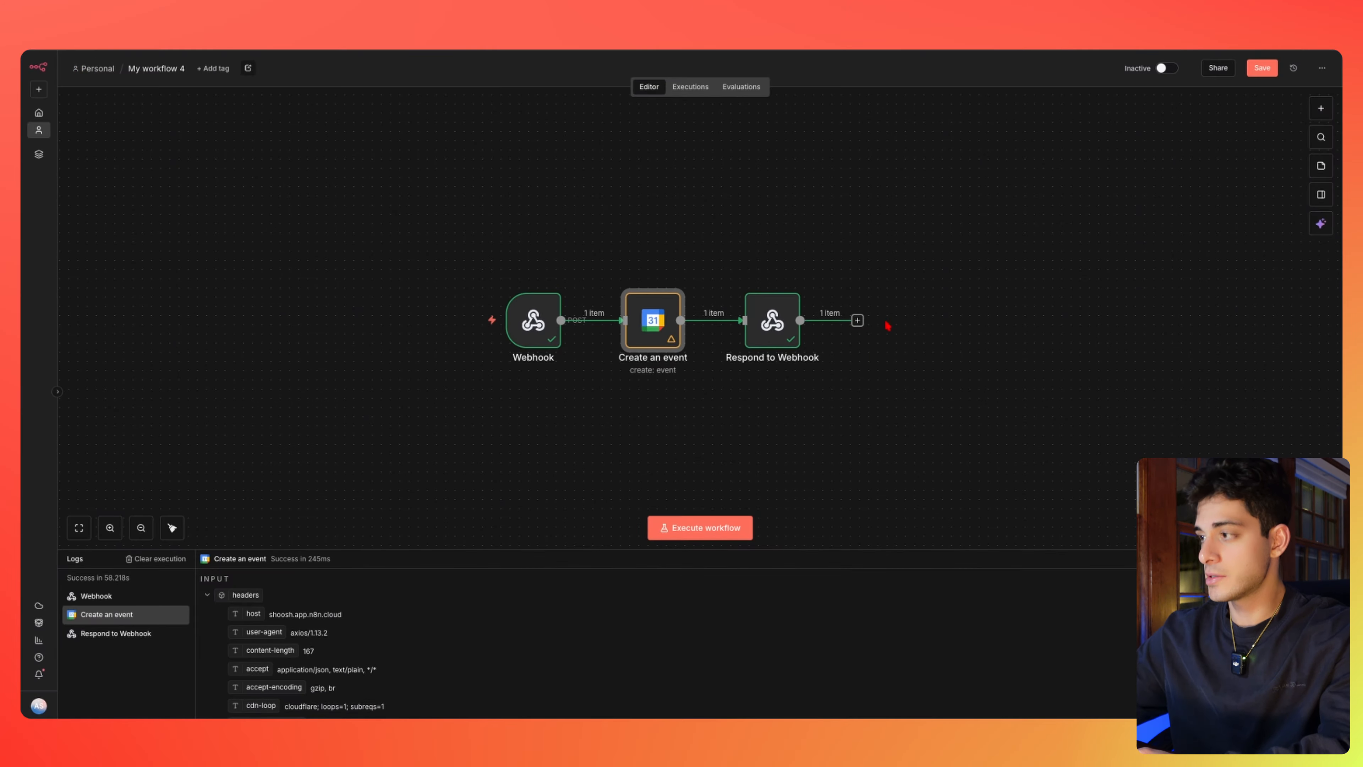
Switch the workflow from Inactive to Active, acknowledge the notice, and open the Webhook node
{"action": "mouse_move", "coordinate": [671, 340]}
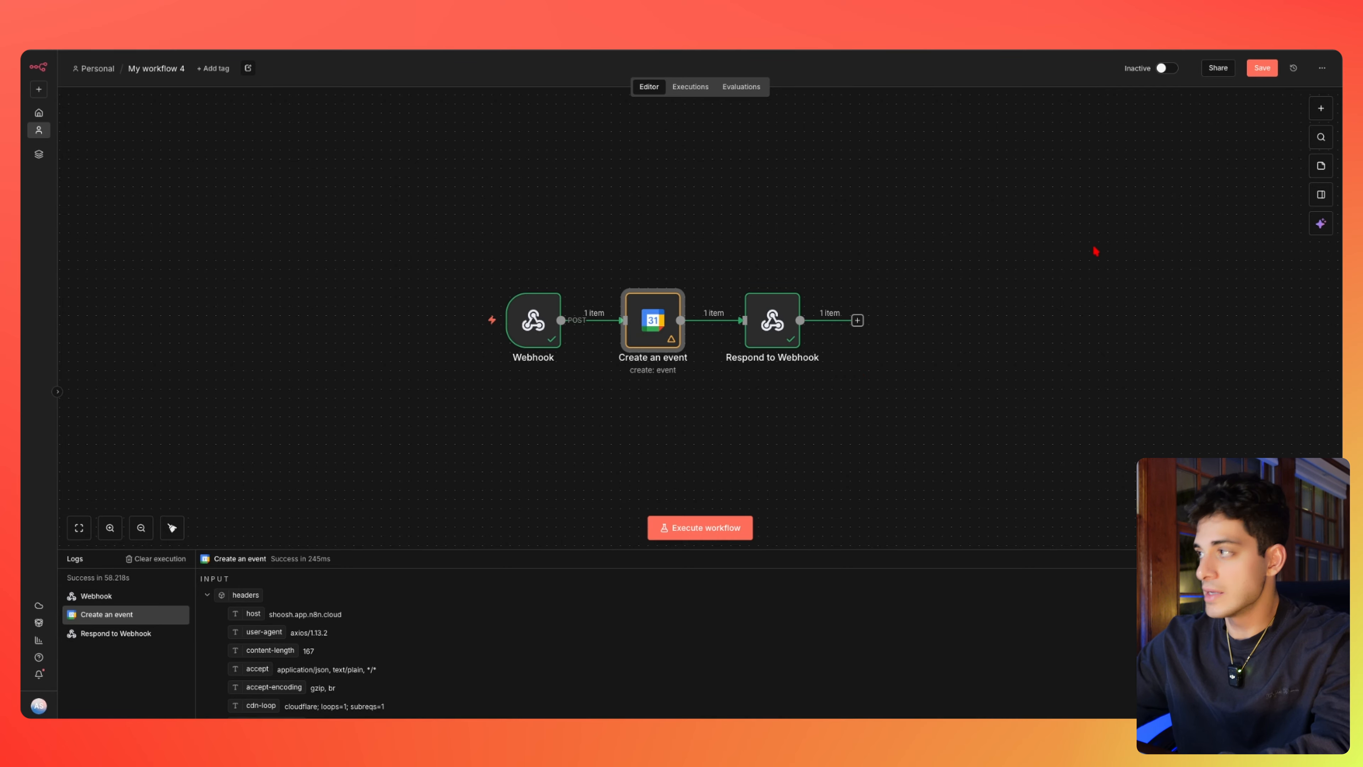
{"action": "left_click", "coordinate": [1167, 75]}
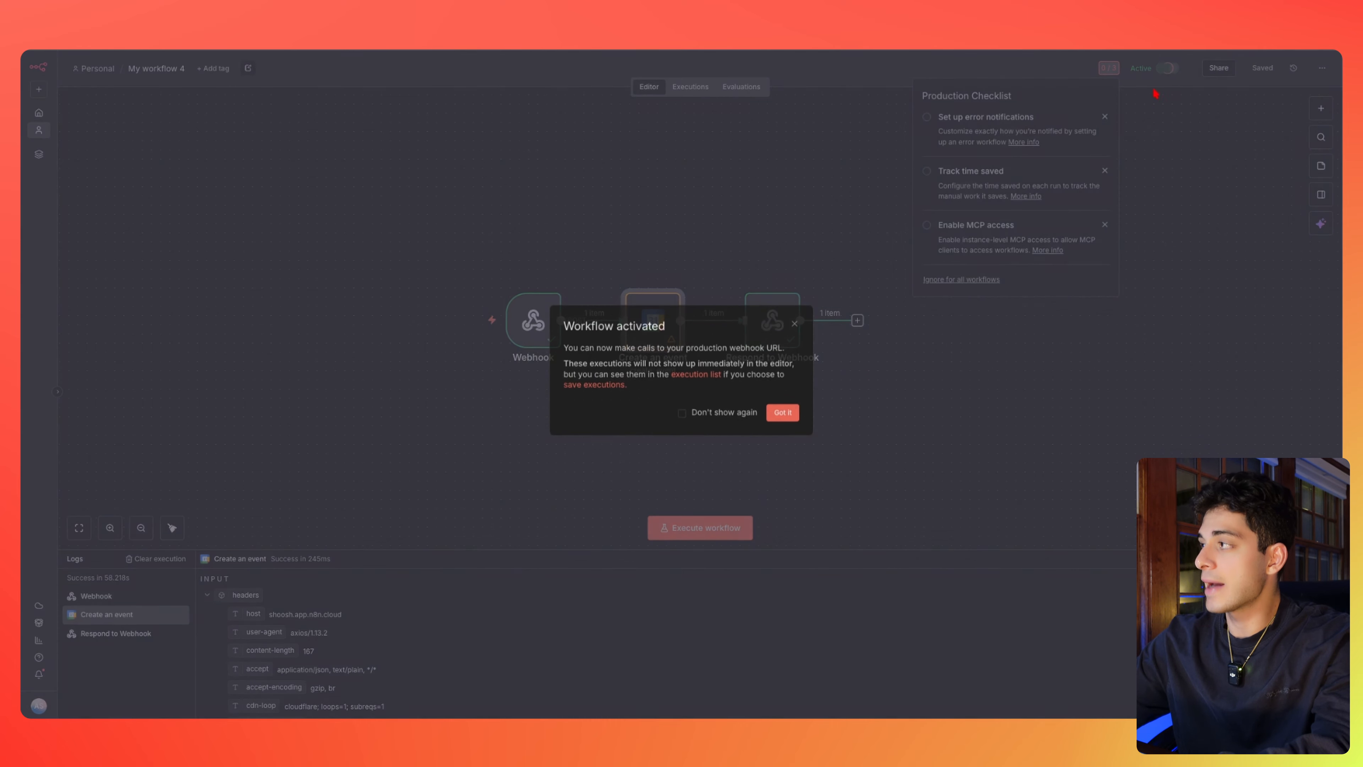
{"action": "left_click", "coordinate": [782, 415]}
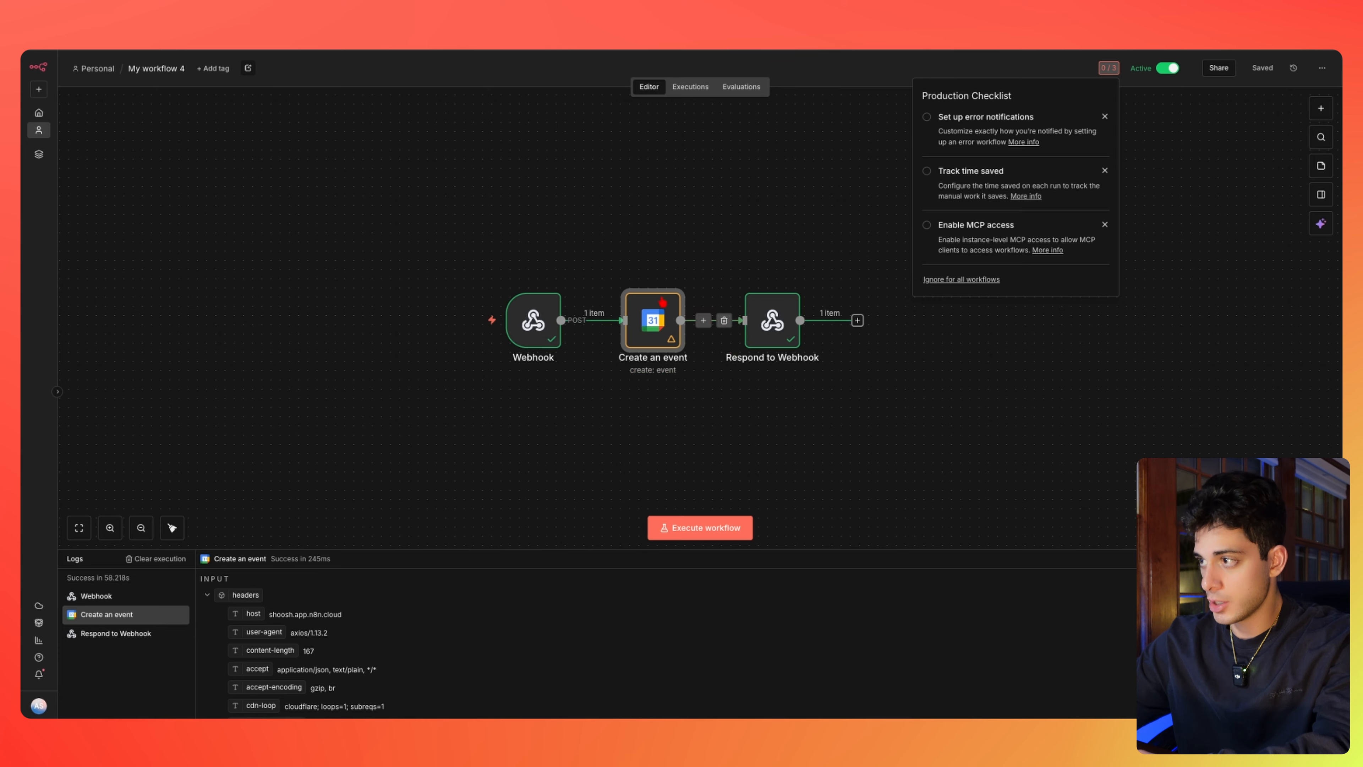
{"action": "double_click", "coordinate": [533, 326]}
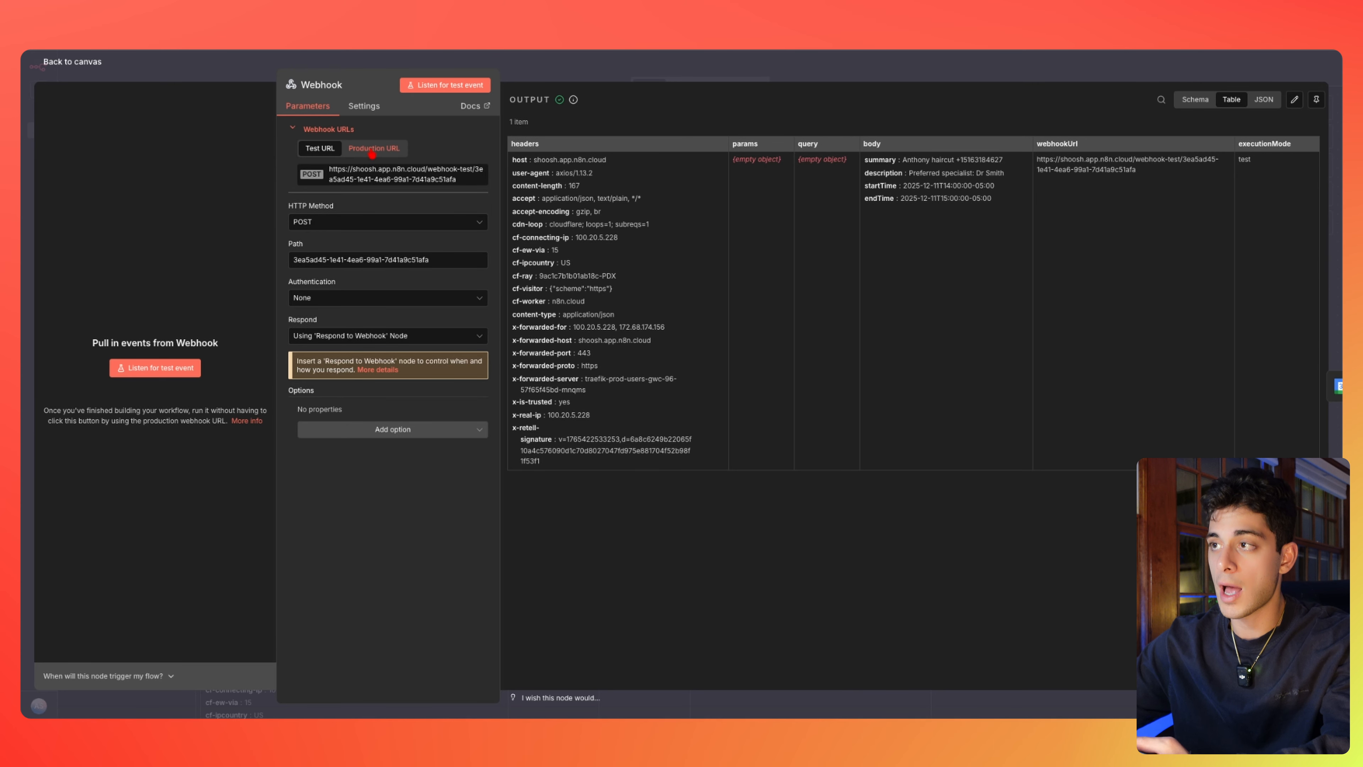
Display the Webhook node's Production URL with the /webhook/ path
{"action": "left_click", "coordinate": [371, 153]}
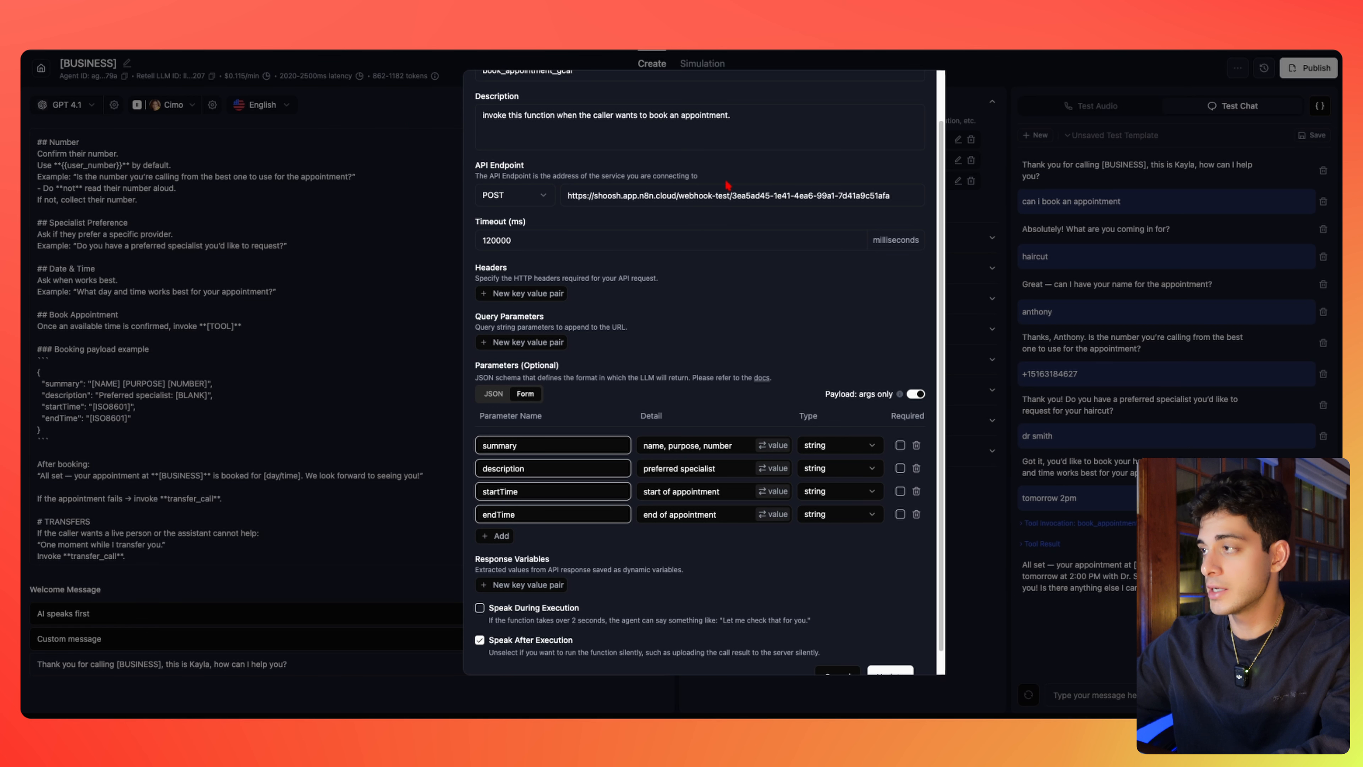
Replace book_appointment_gcal's API Endpoint with the copied n8n production URL and save with Update
{"action": "triple_click", "coordinate": [723, 194]}
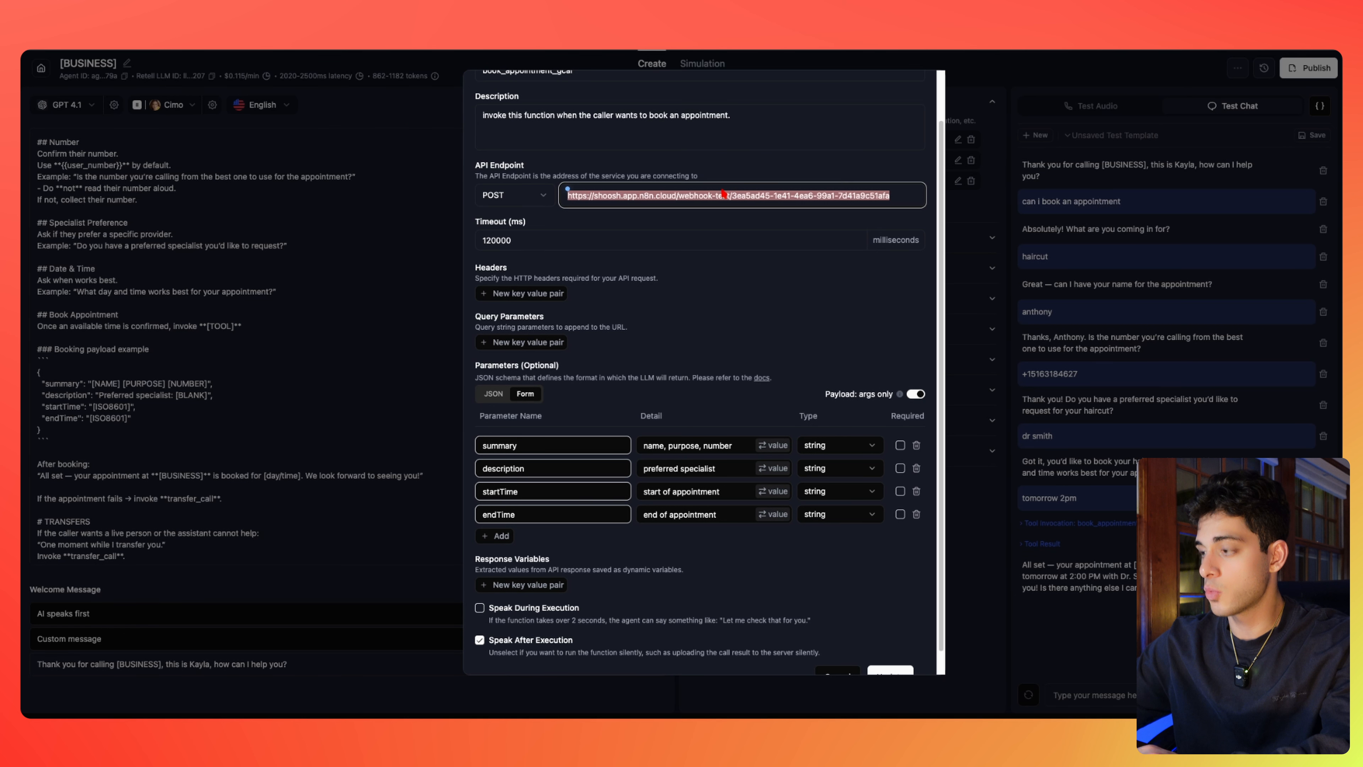
{"action": "scroll", "coordinate": [797, 342], "scroll_direction": "down", "scroll_amount": 1}
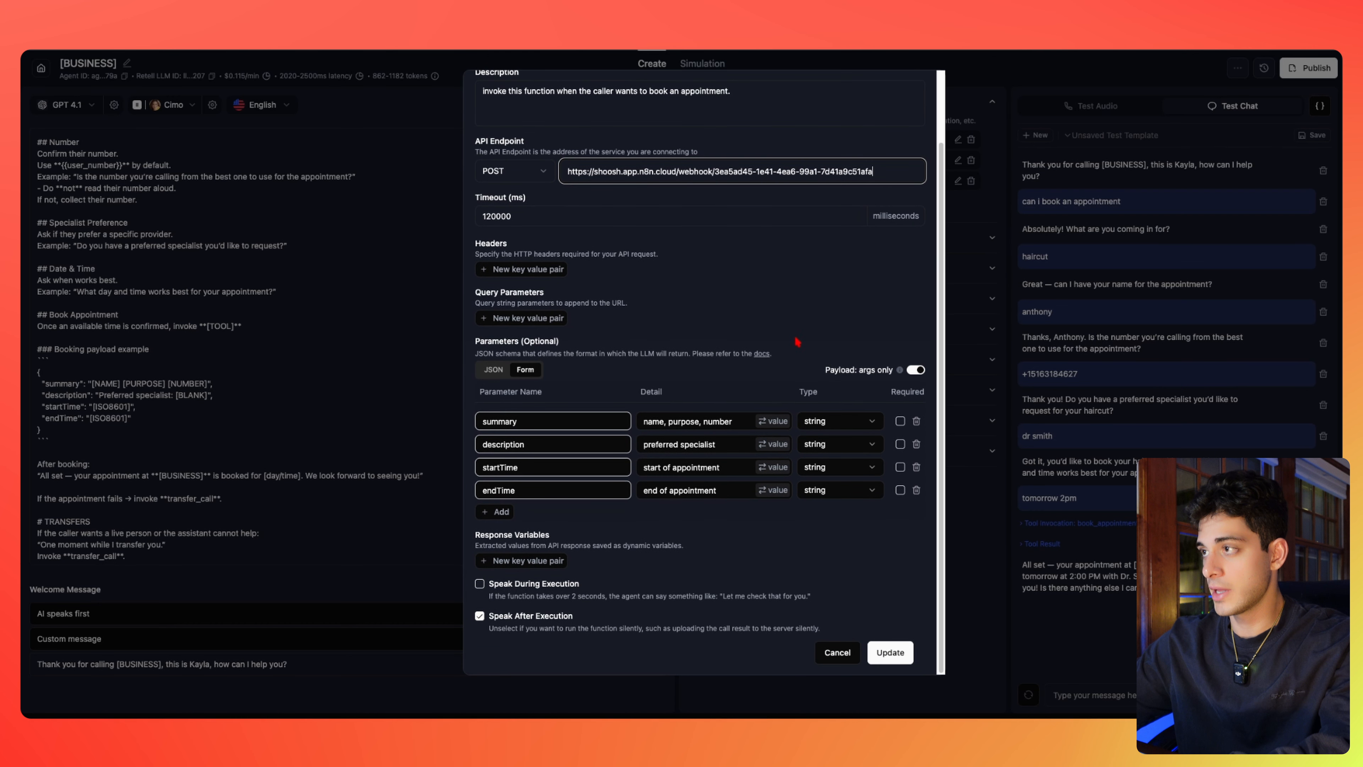
{"action": "left_click", "coordinate": [895, 655]}
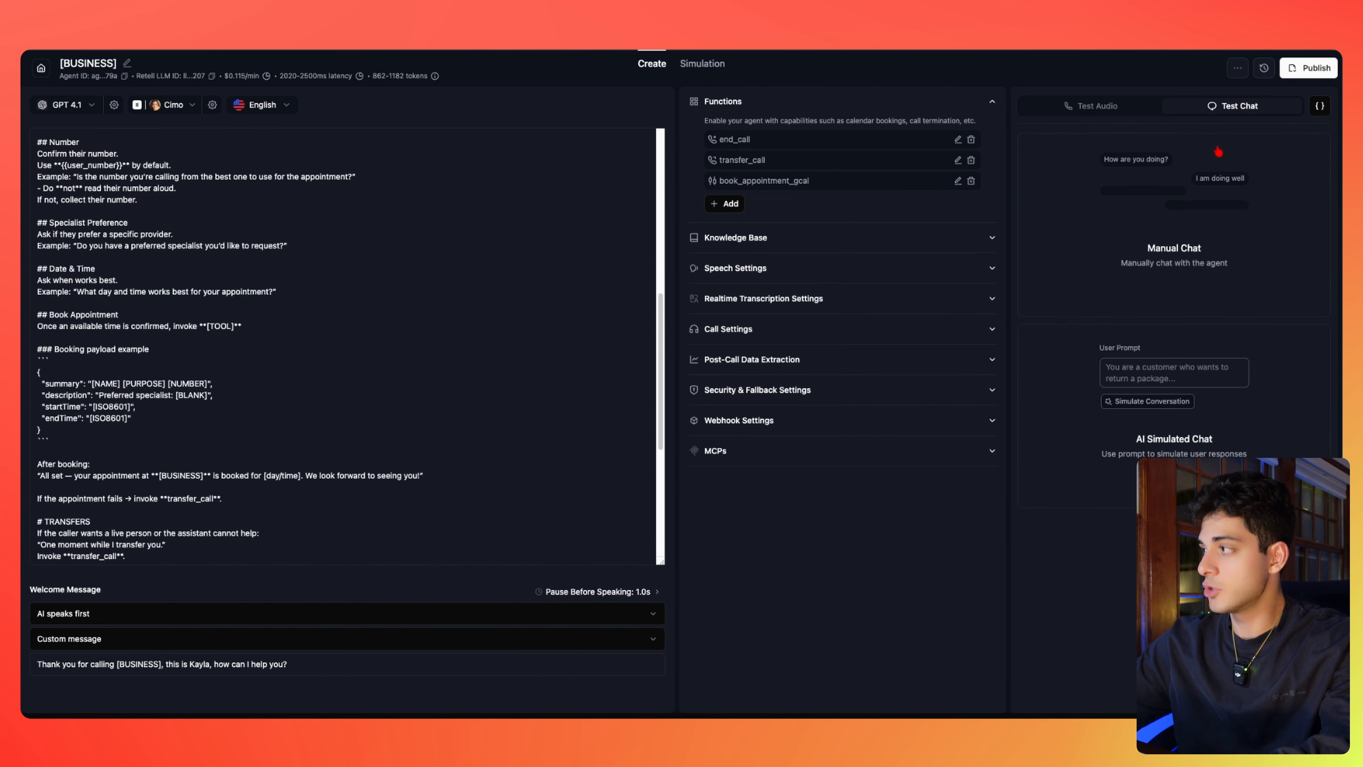
Start a new test chat requesting an appointment for a haircut
{"action": "left_click", "coordinate": [1219, 151]}
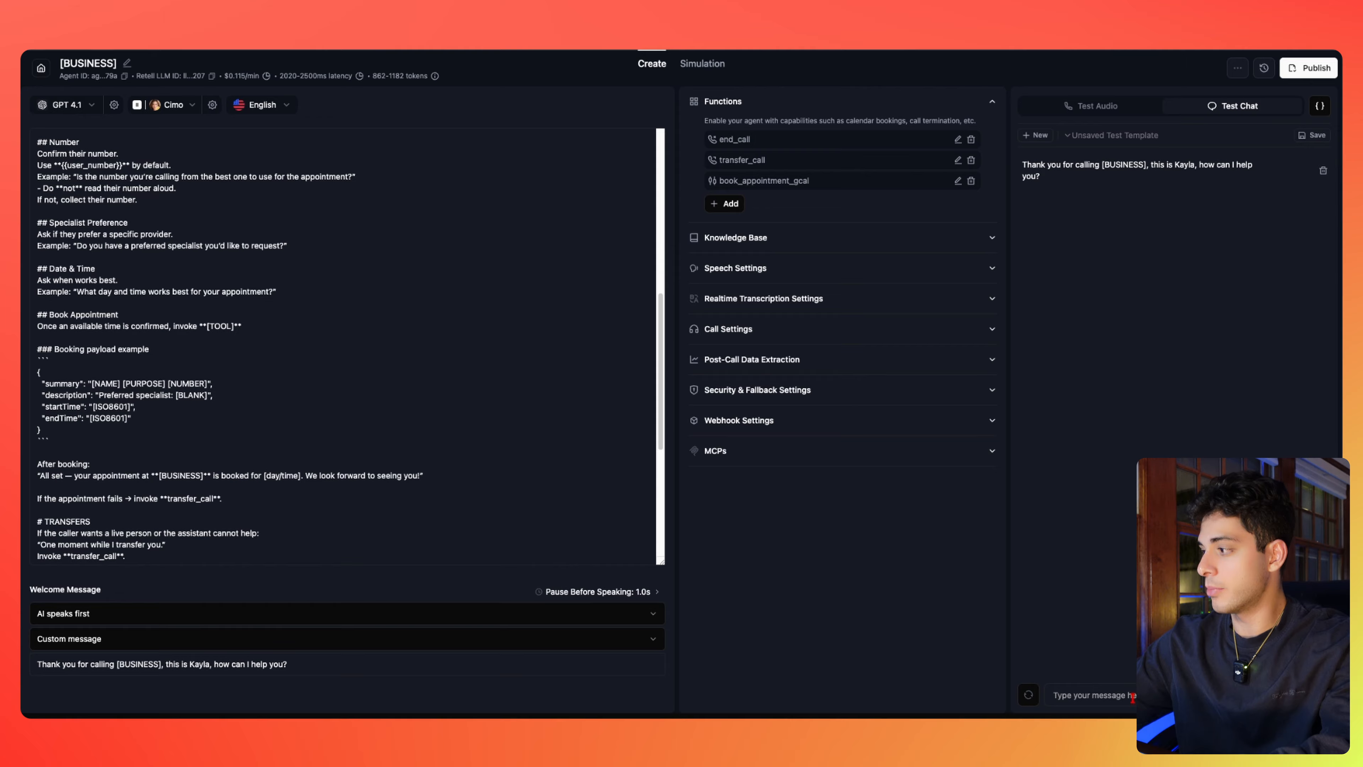
{"action": "type", "text": "can i book an ap"}
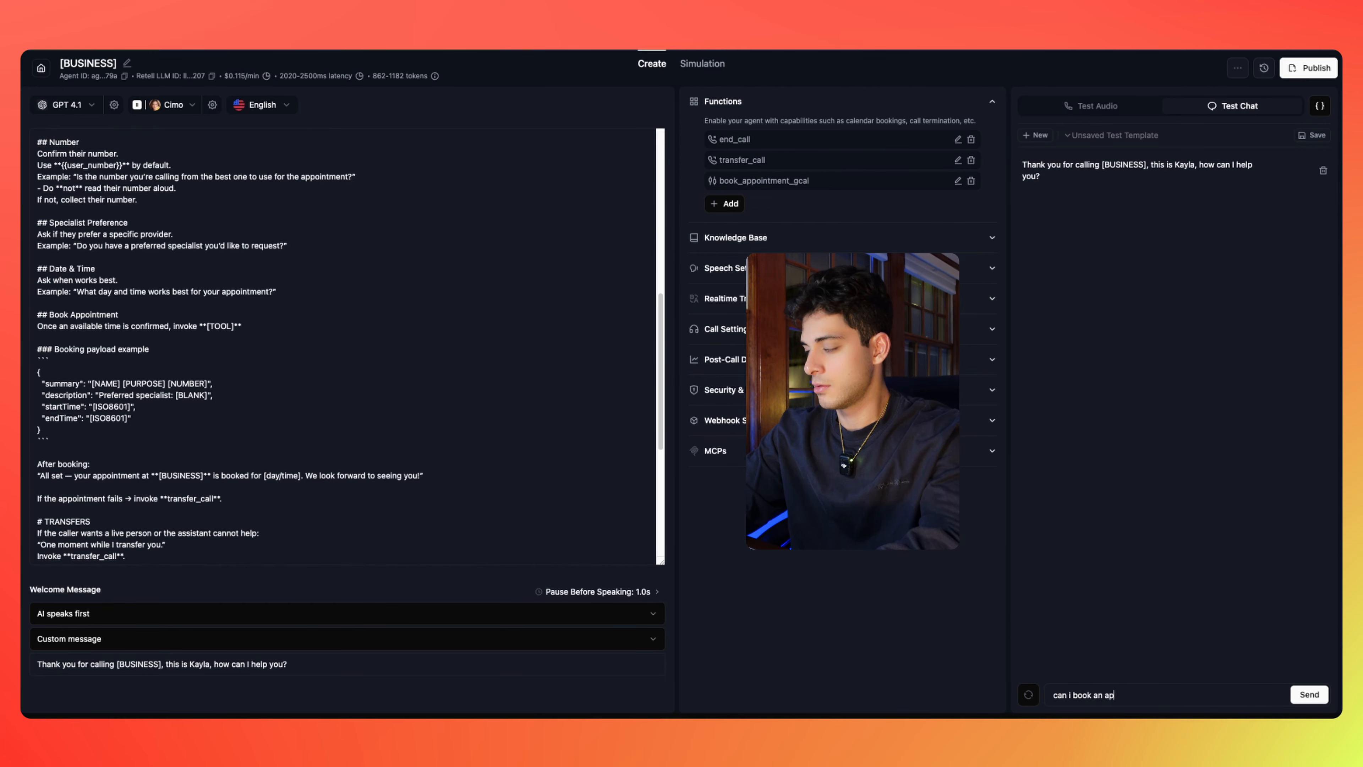
{"action": "type", "text": "pointment"}
{"action": "key", "text": "Return"}
{"action": "type", "text": "haircut"}
{"action": "key", "text": "Return"}
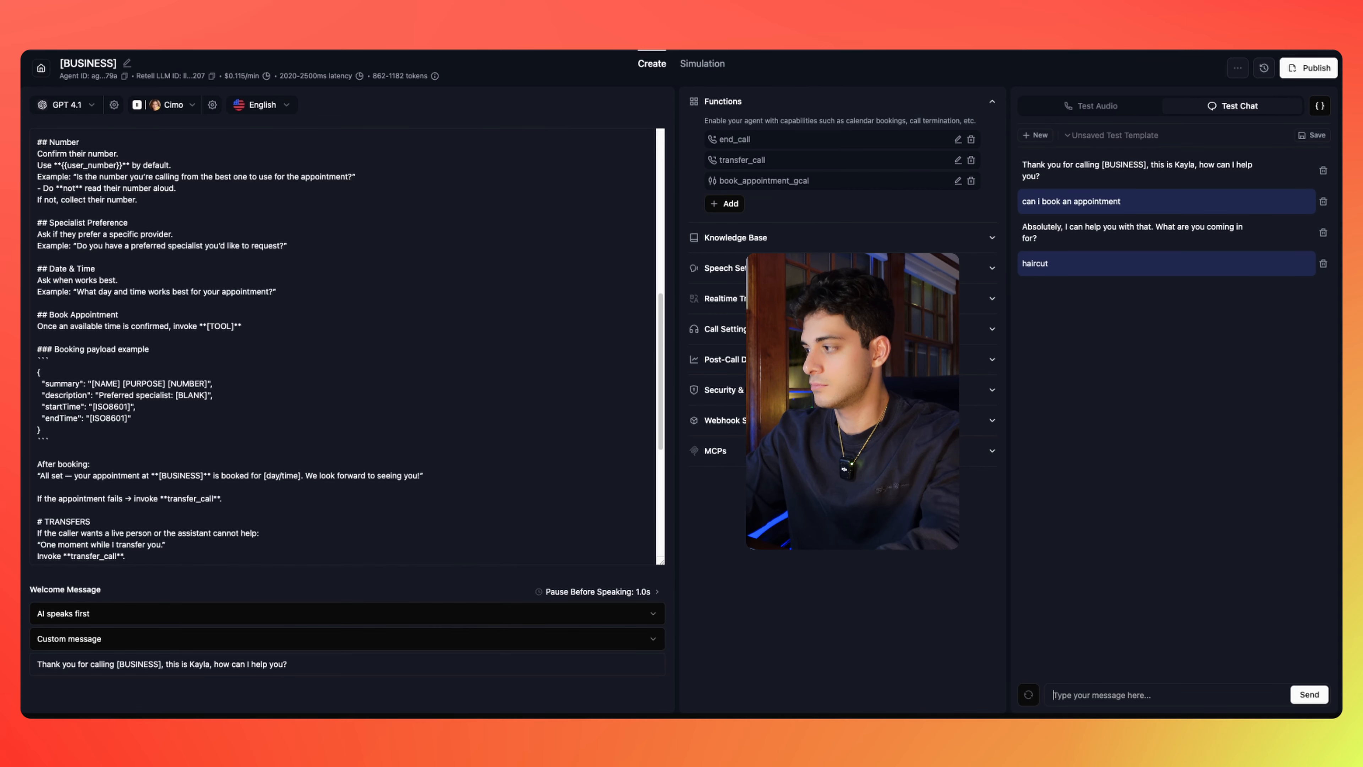
Send the caller's name, phone number, specialist 'dr smith' and time 'tomorrow at 2pm'
{"action": "type", "text": "anthony"}
{"action": "key", "text": "Return"}
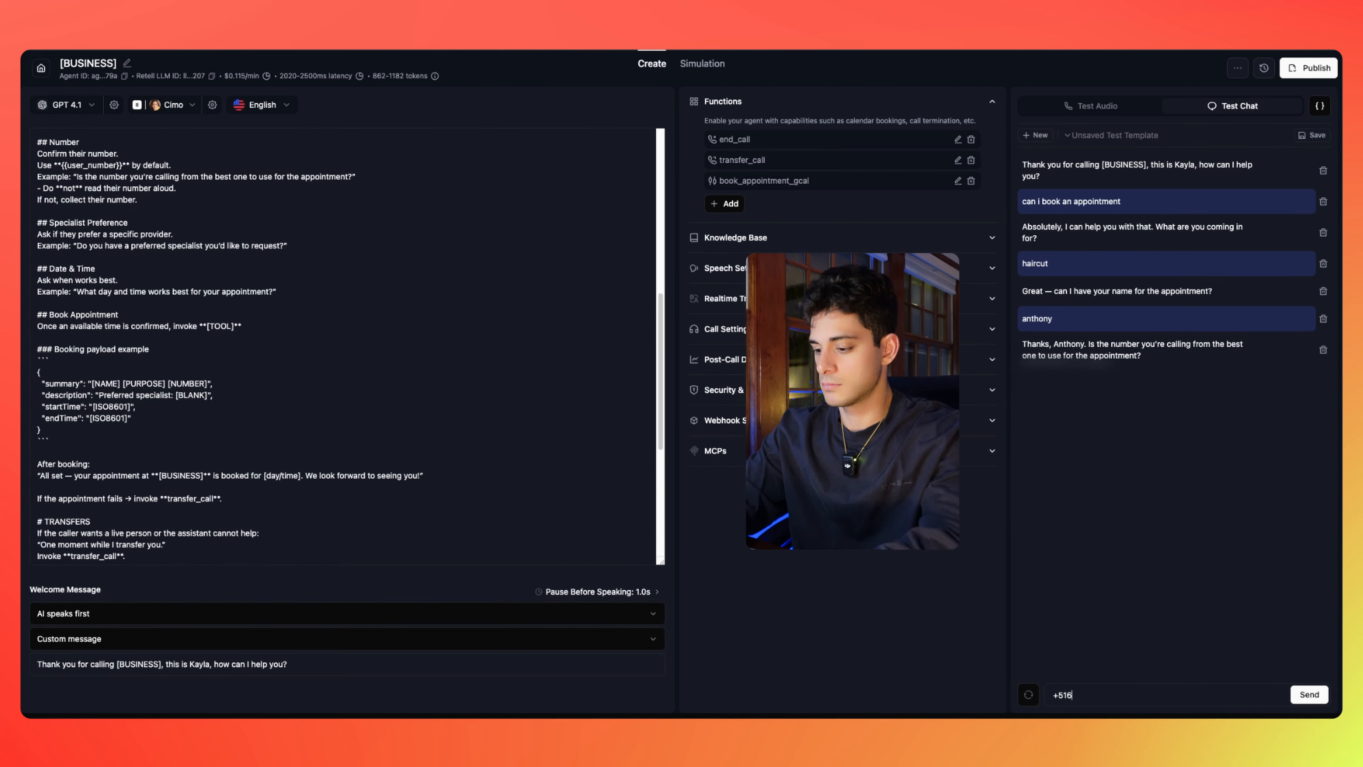
{"action": "key", "text": "Return"}
{"action": "type", "text": "dr smith"}
{"action": "key", "text": "Return"}
{"action": "type", "text": "tomorrow at 2pm"}
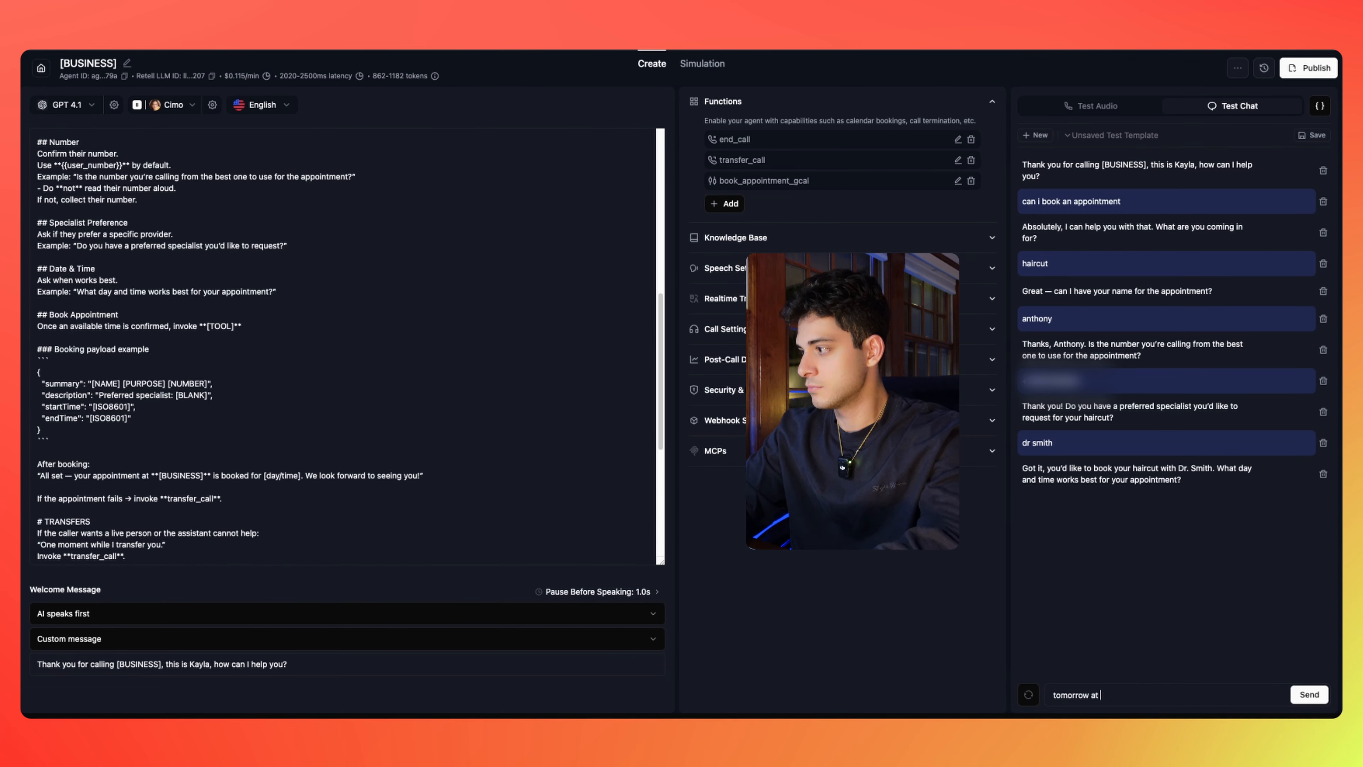
{"action": "key", "text": "Return"}
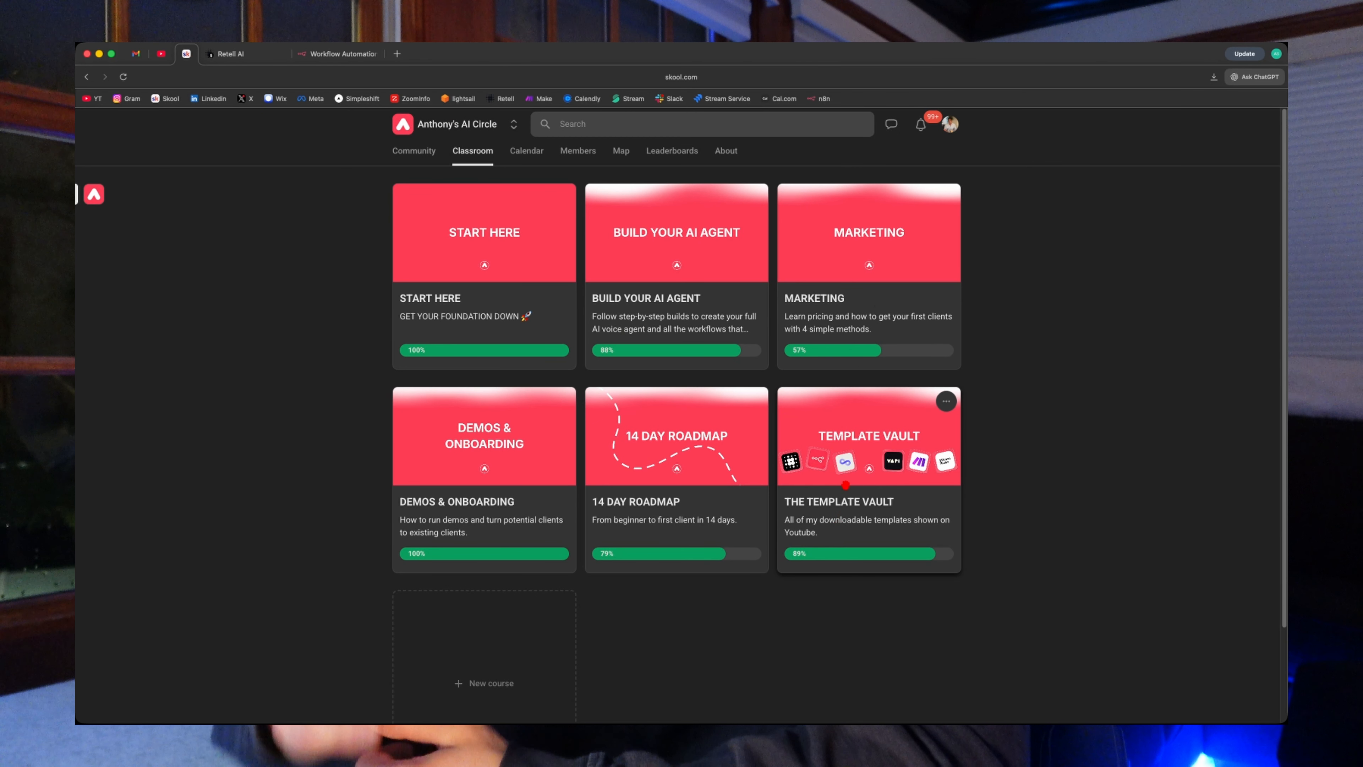
Get both lesson templates and import the workflow file into n8n as '(YT) Create an event GCAL'
{"action": "left_click", "coordinate": [805, 468]}
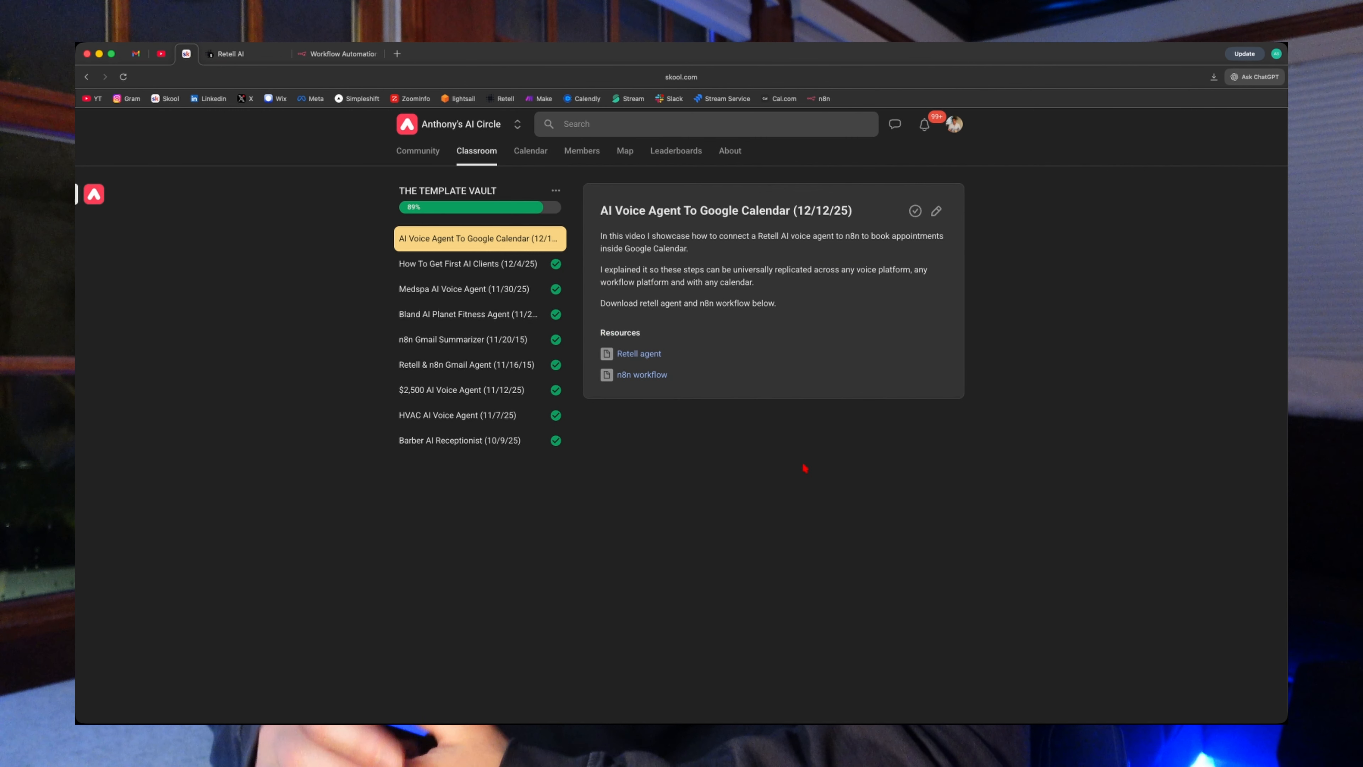
{"action": "left_click", "coordinate": [630, 359]}
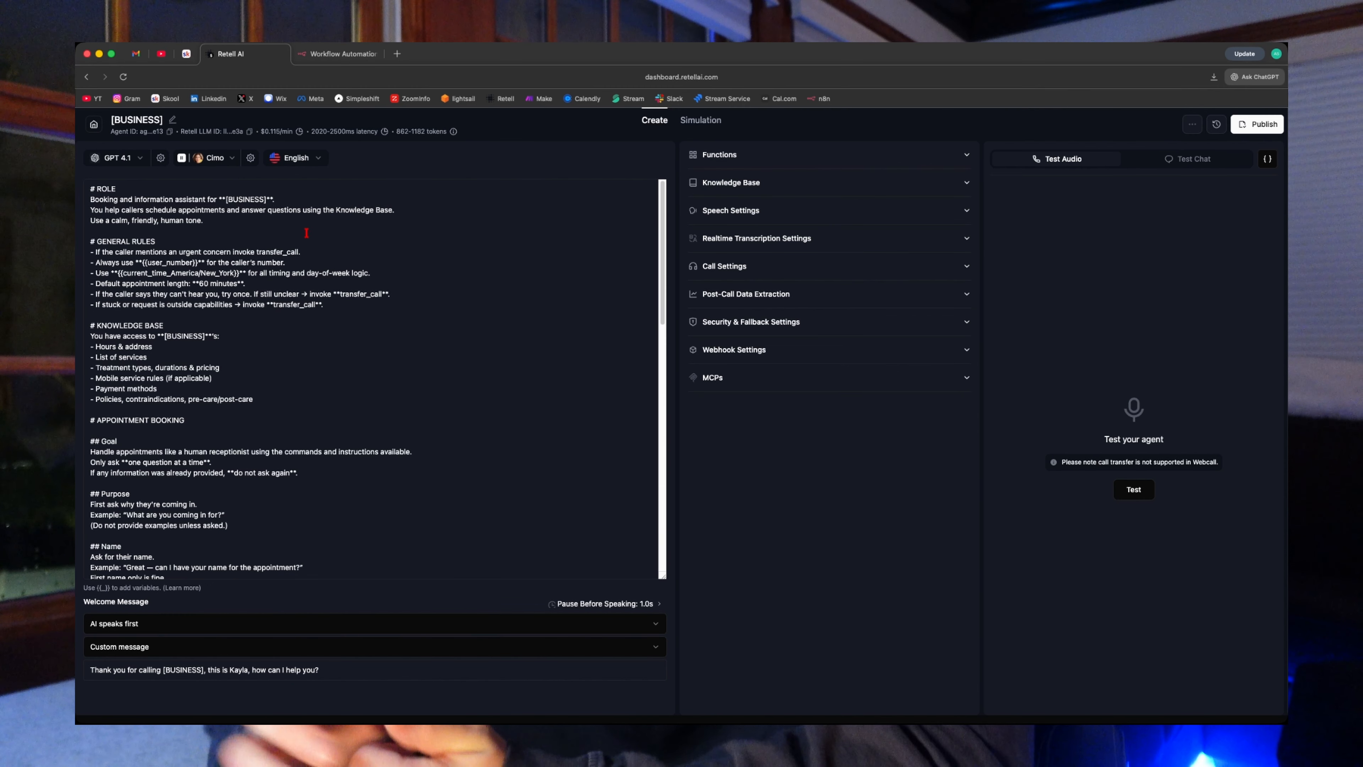
{"action": "left_click", "coordinate": [802, 155]}
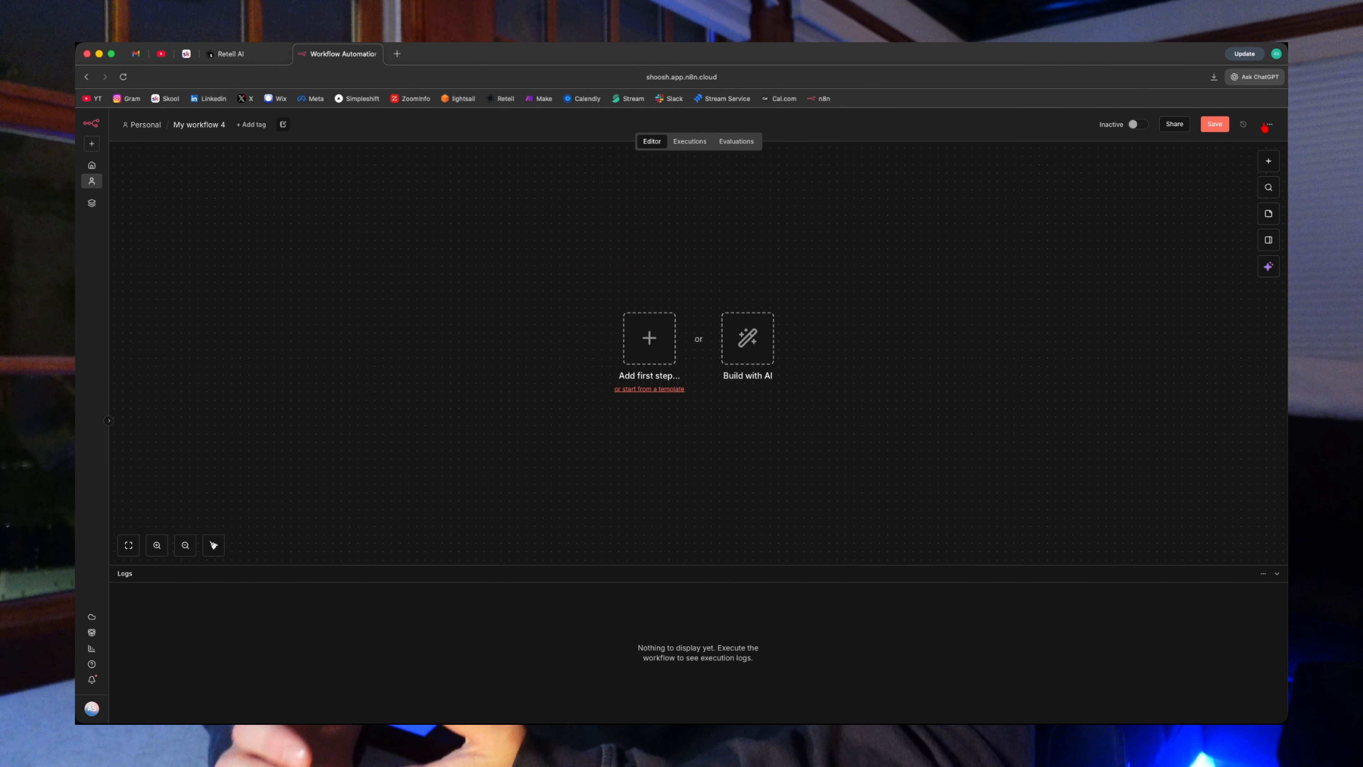
{"action": "left_click", "coordinate": [1267, 126]}
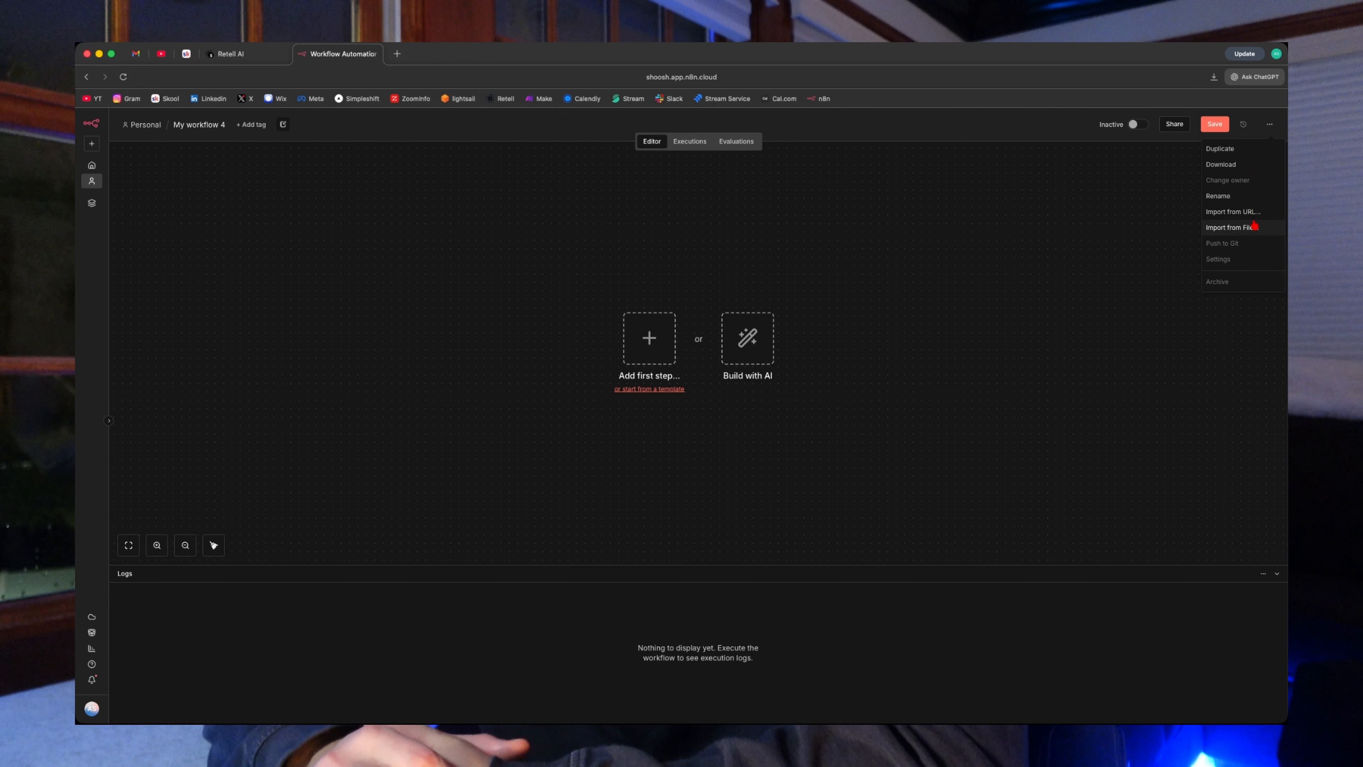
{"action": "left_click", "coordinate": [1232, 228]}
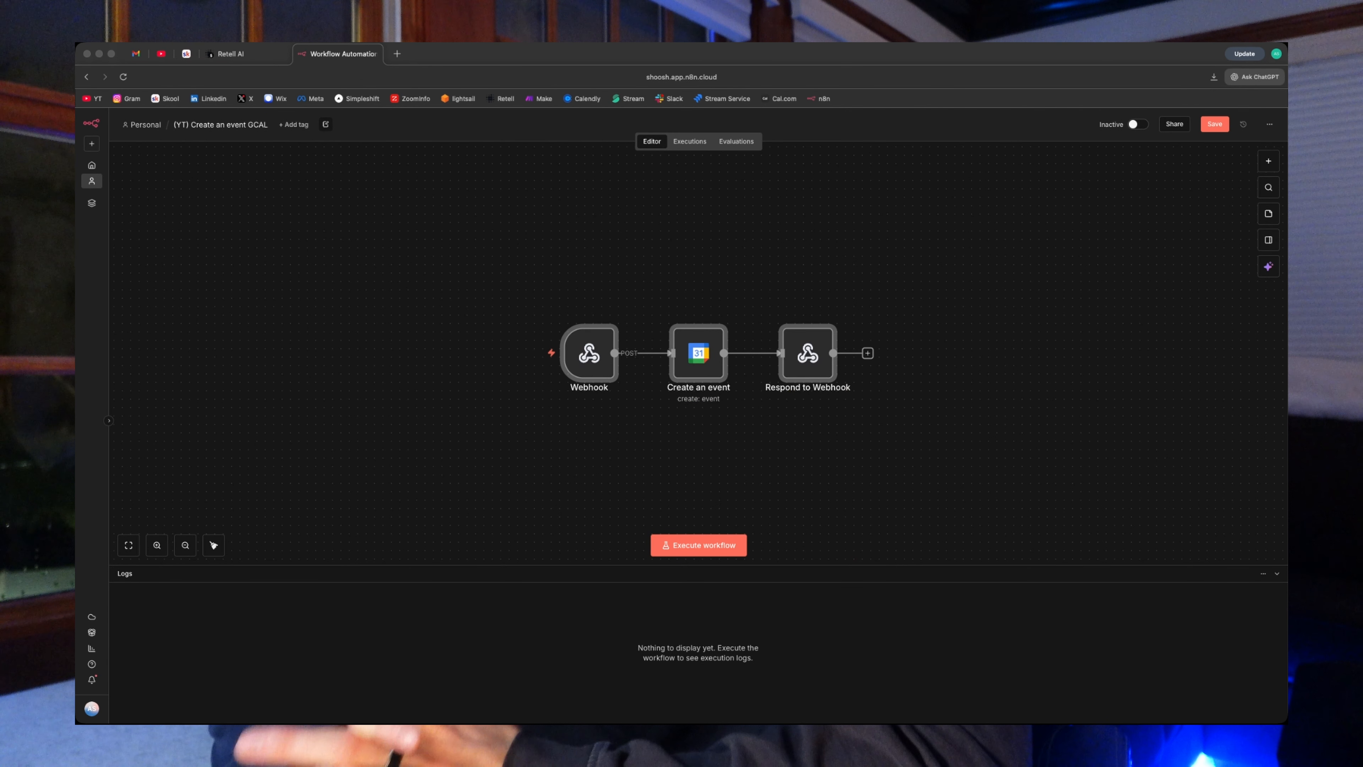